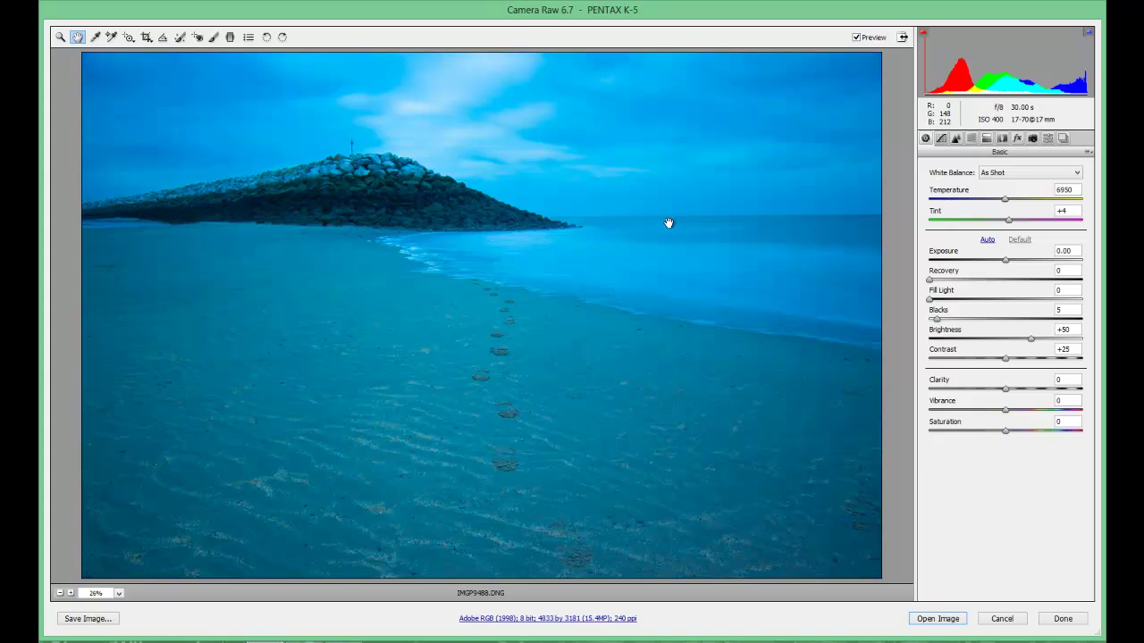
# Examine the footprints in the sand up close, from the middle of the trail down to the foreground
pyautogui.click(60, 37)
pyautogui.click(492, 326)
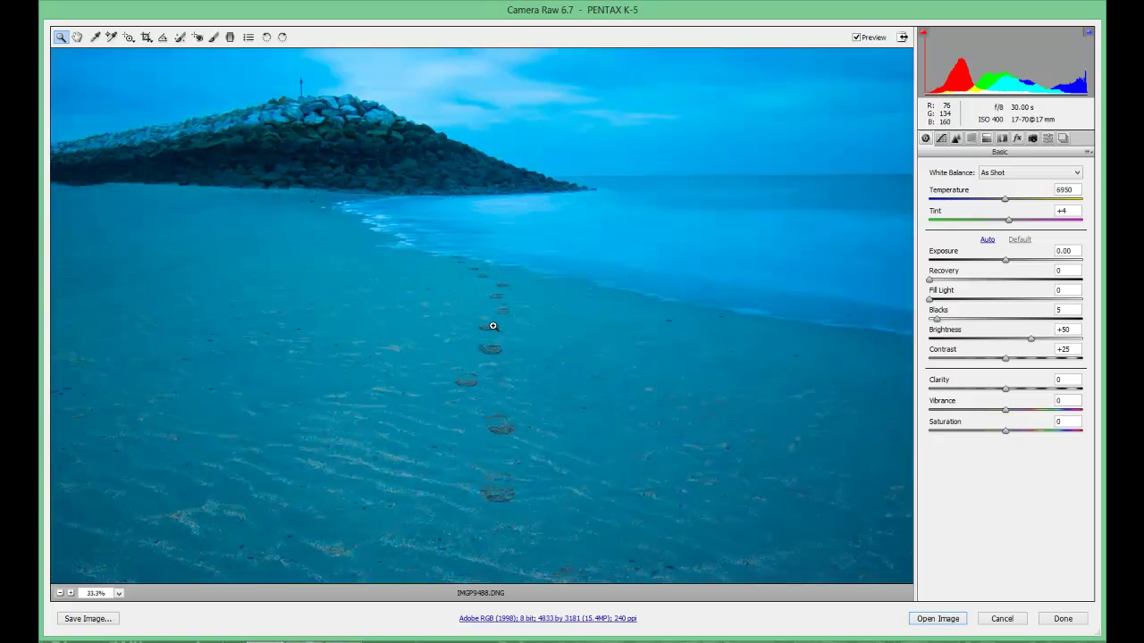
pyautogui.click(491, 325)
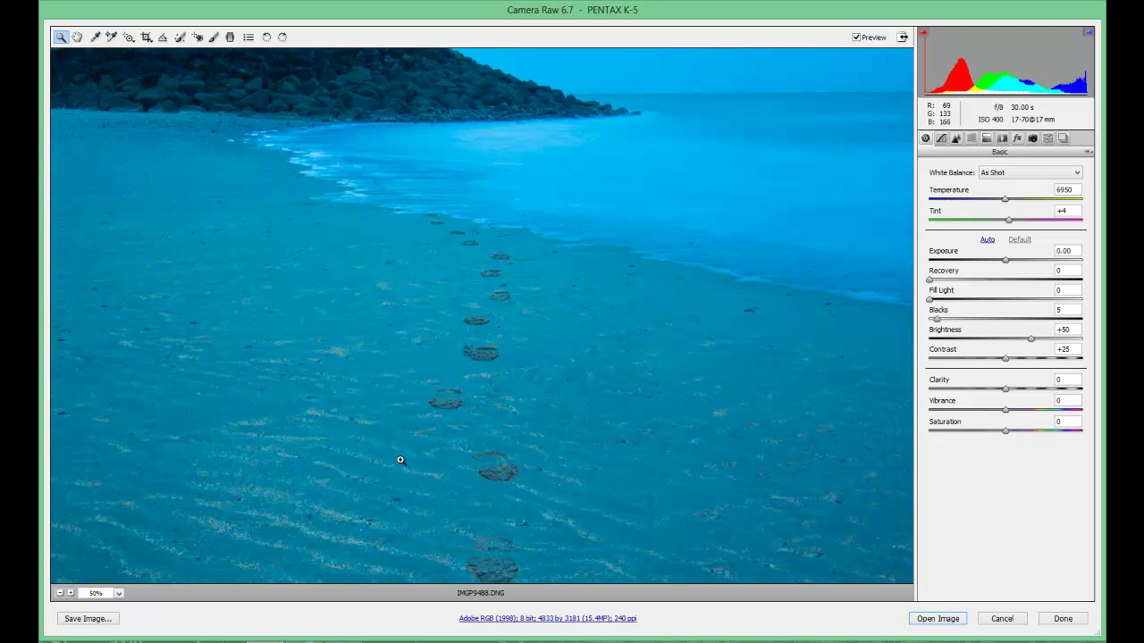
pyautogui.moveTo(376, 542); pyautogui.dragTo(566, 332)
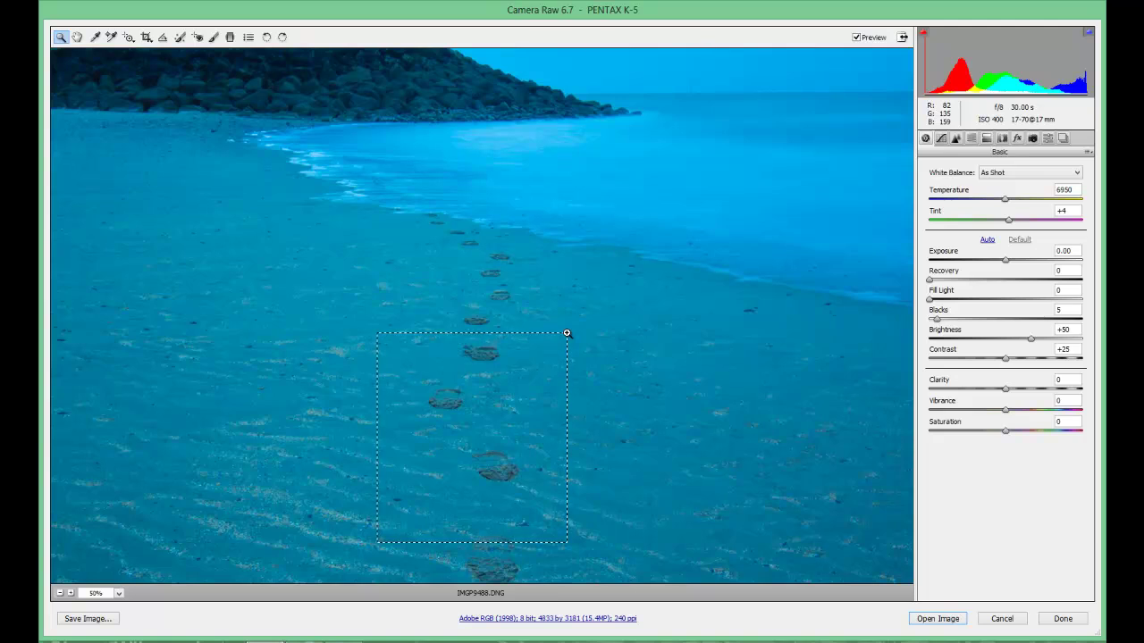
pyautogui.moveTo(566, 332); pyautogui.dragTo(566, 332)
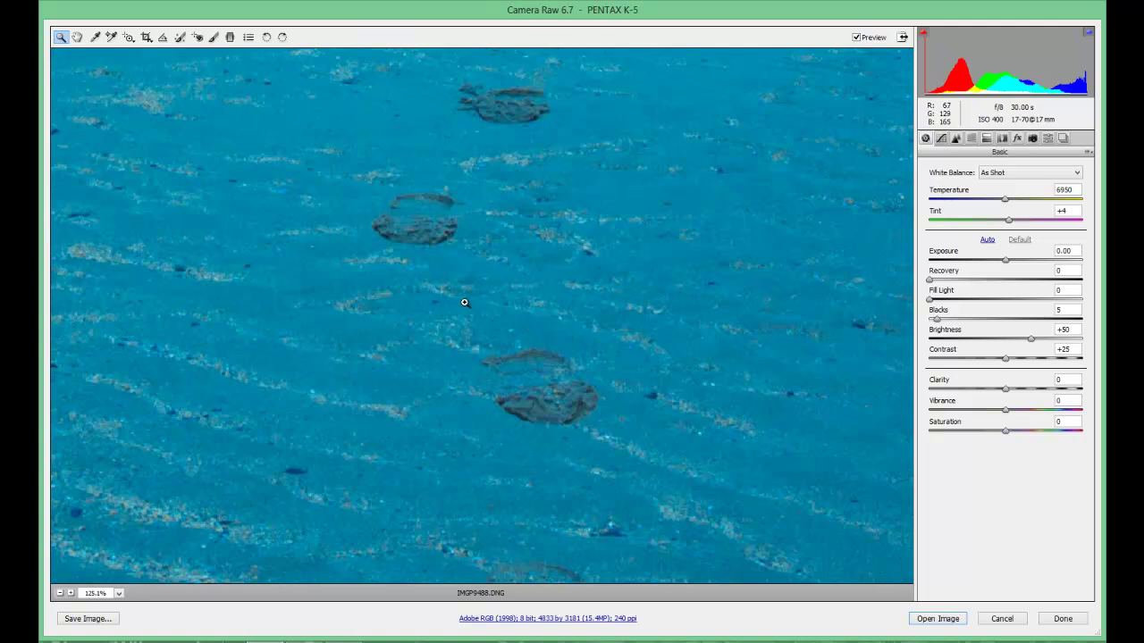
pyautogui.click(79, 39)
pyautogui.moveTo(623, 510); pyautogui.dragTo(613, 235)
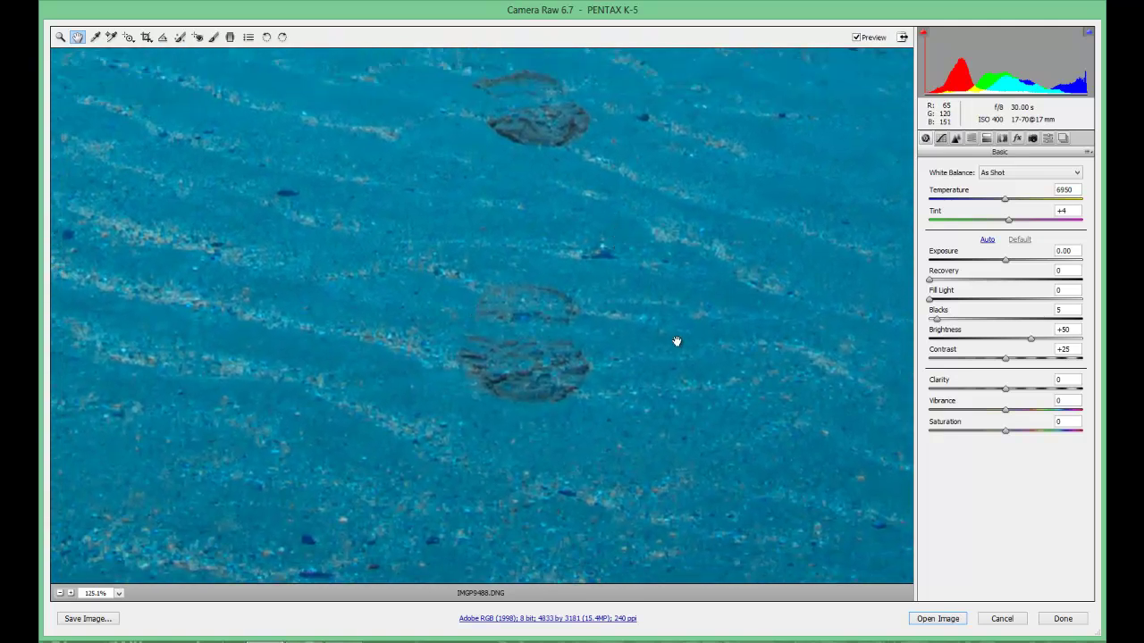
pyautogui.moveTo(595, 345); pyautogui.dragTo(429, 352)
pyautogui.moveTo(660, 312); pyautogui.dragTo(676, 378)
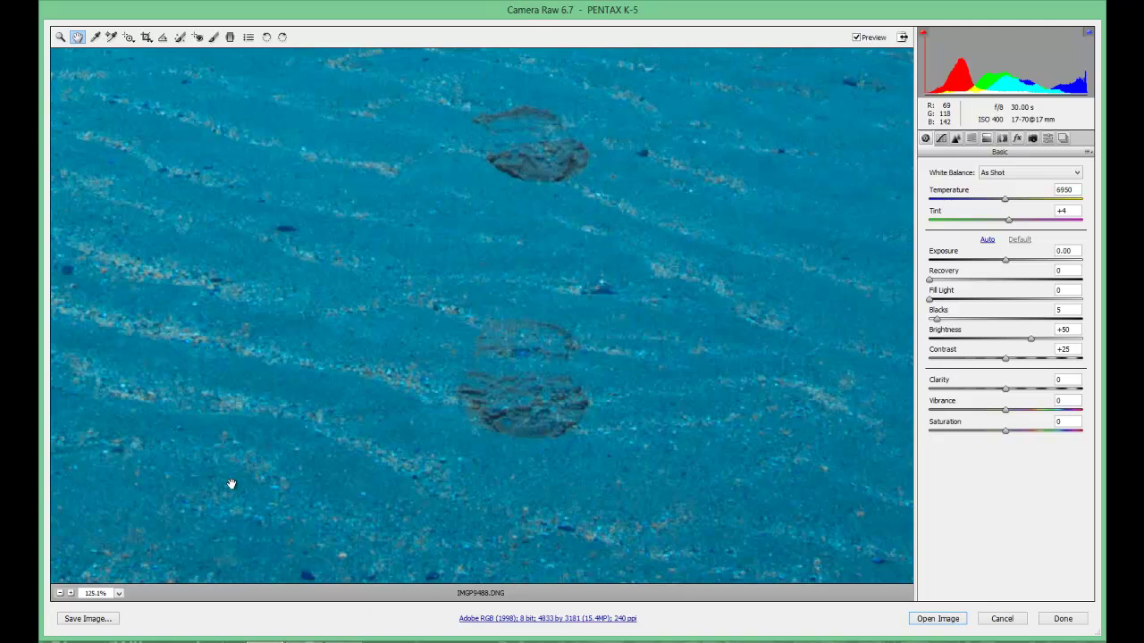
# Inspect the foreground footprint at 200% magnification and return to viewing the whole photo fitted in the window
pyautogui.click(60, 594)
pyautogui.click(119, 594)
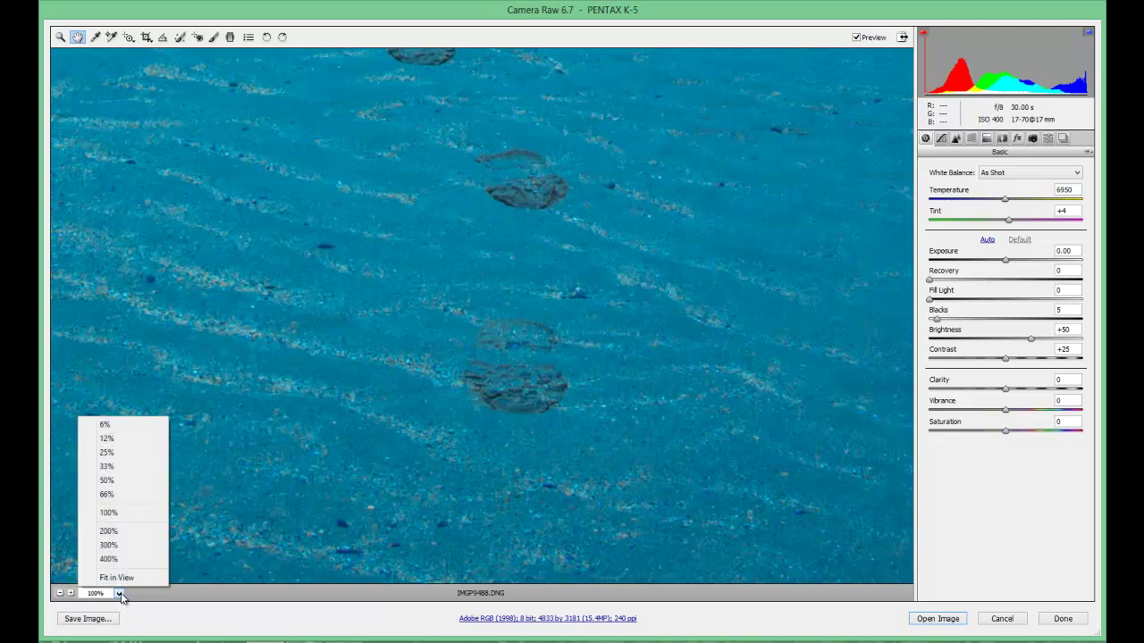
pyautogui.click(123, 534)
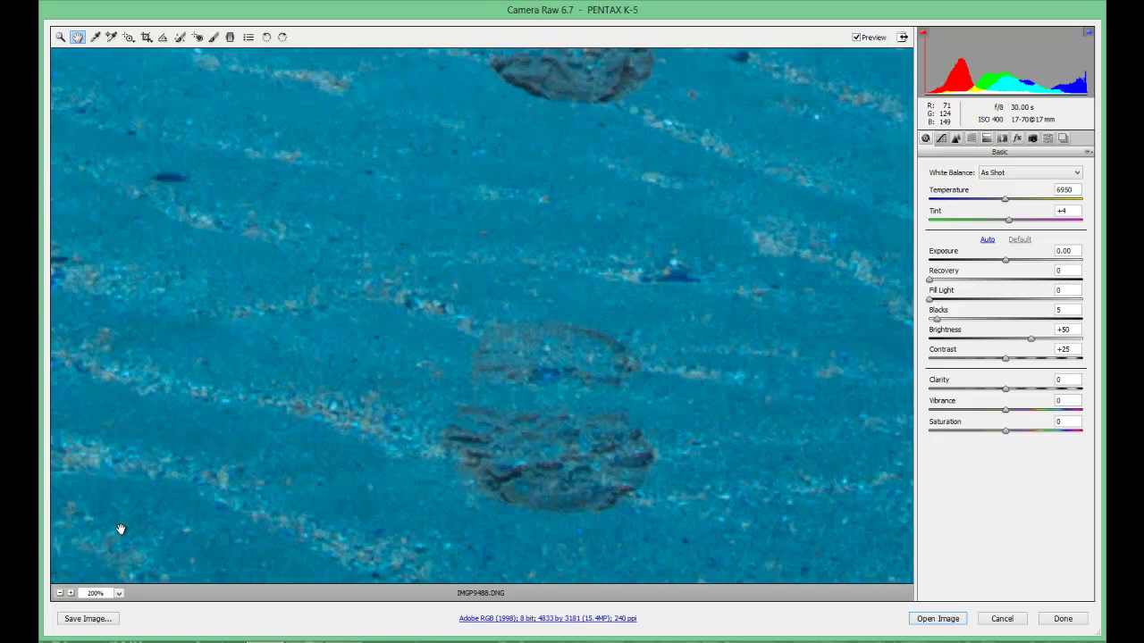
pyautogui.click(118, 596)
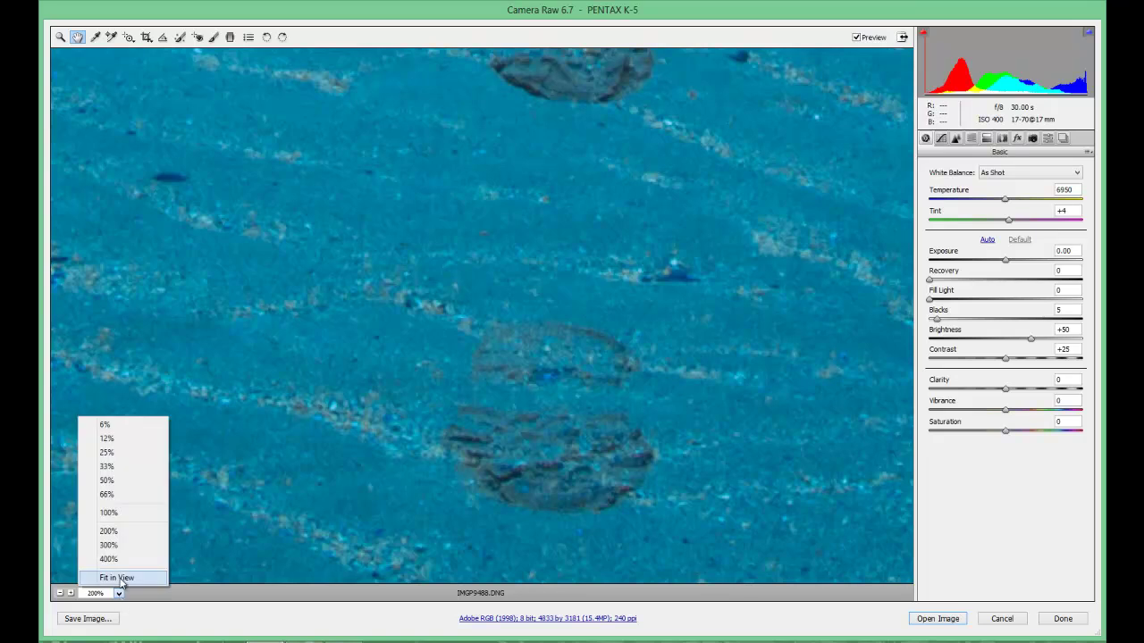
pyautogui.click(117, 578)
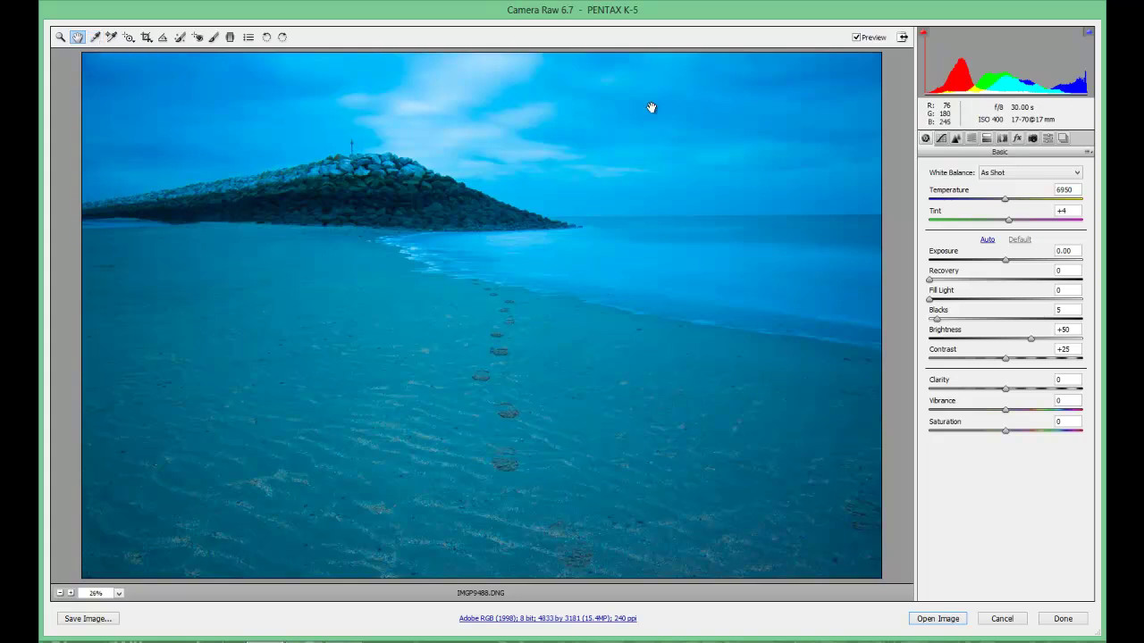
# Correct the blue cast by sampling the bright cloud above the rocks with the White Balance tool
pyautogui.click(1045, 173)
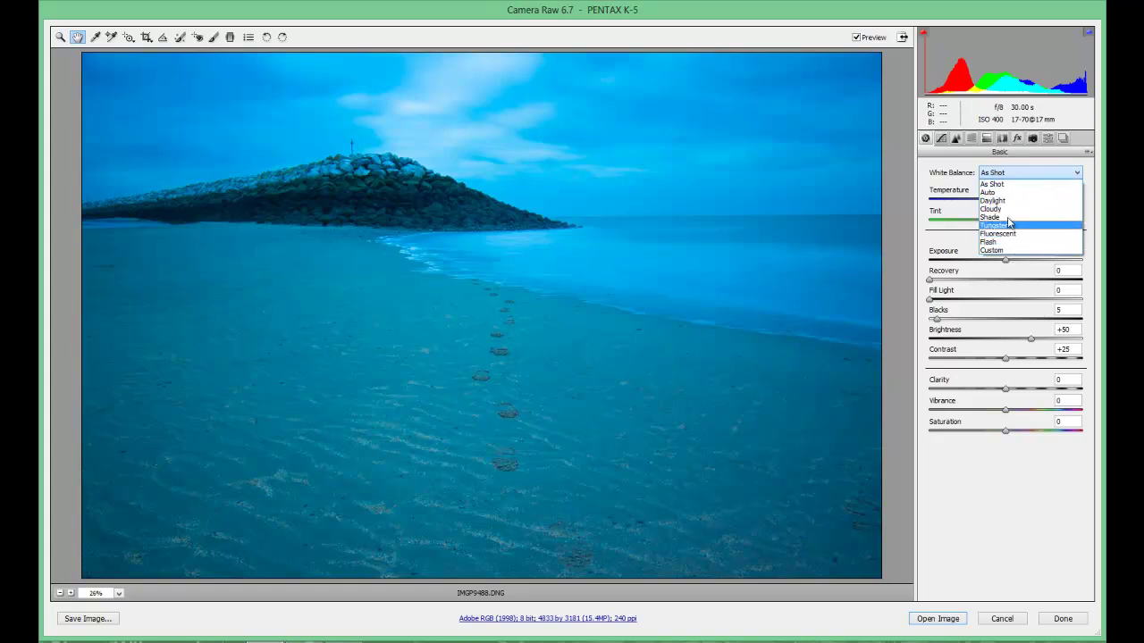
pyautogui.click(949, 172)
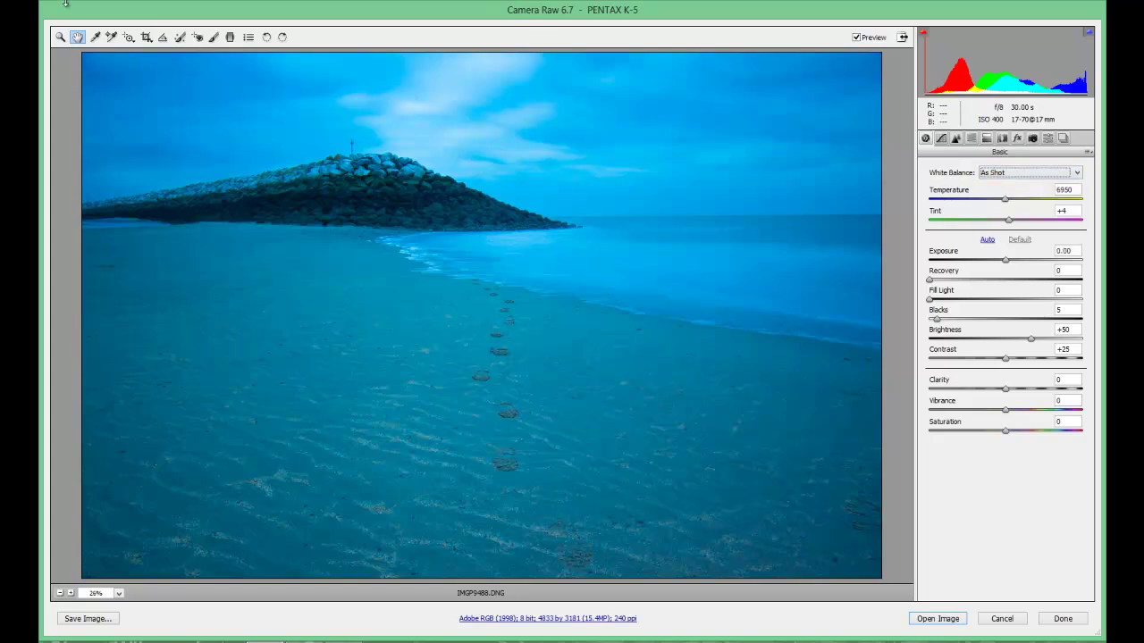
pyautogui.click(98, 38)
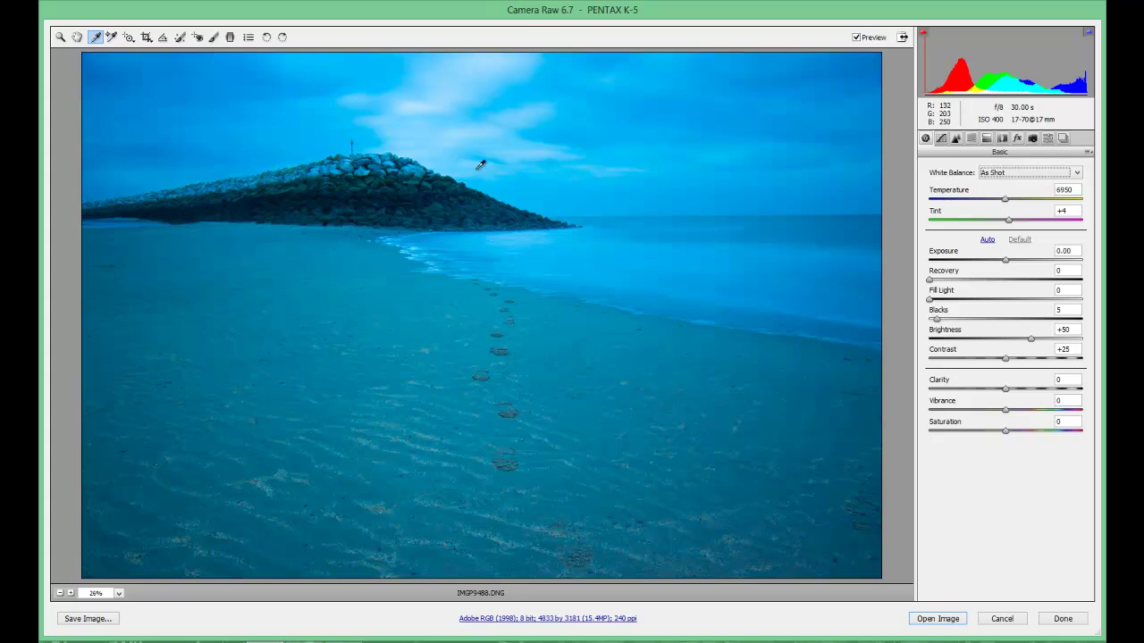
pyautogui.click(415, 105)
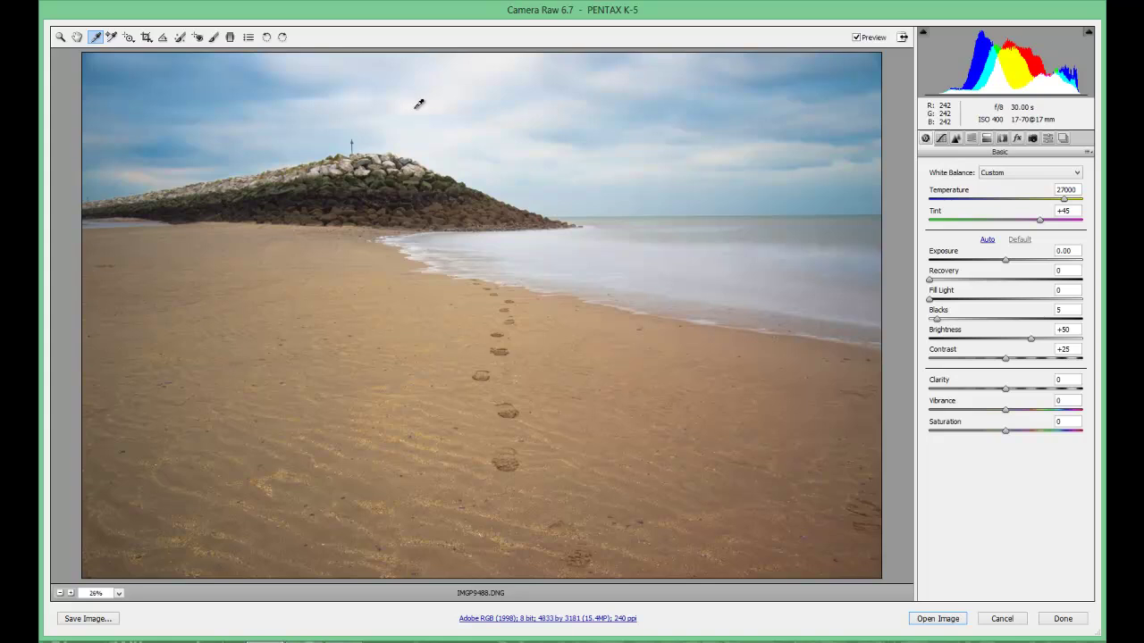
# Place four colour samplers near the photo's corners to read their RGB values, and clear them all
pyautogui.click(114, 39)
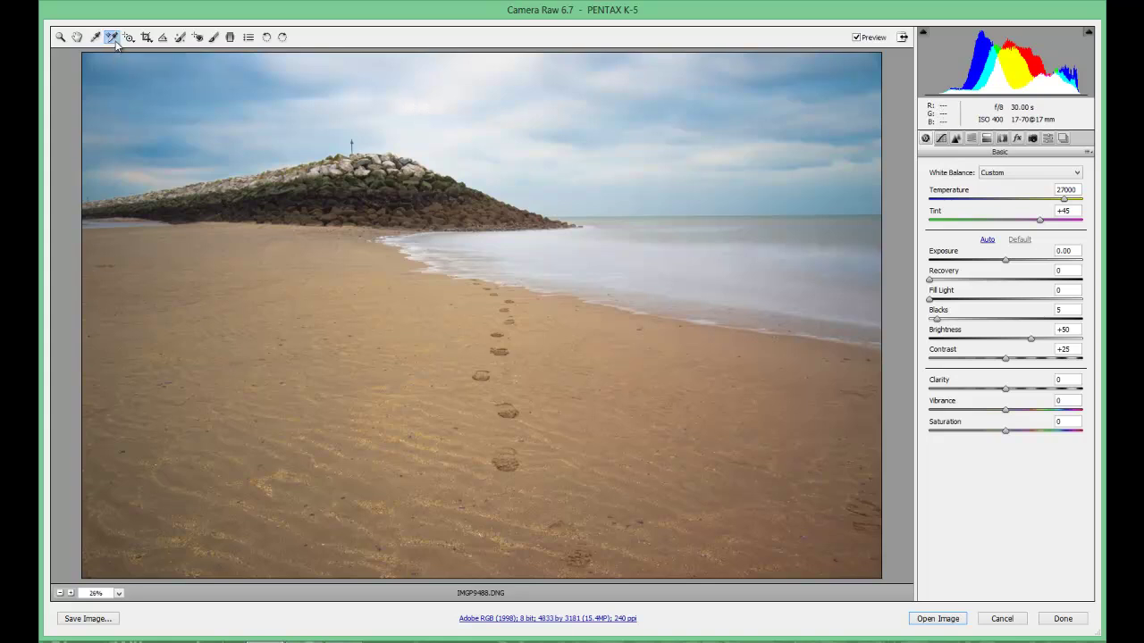
pyautogui.click(153, 92)
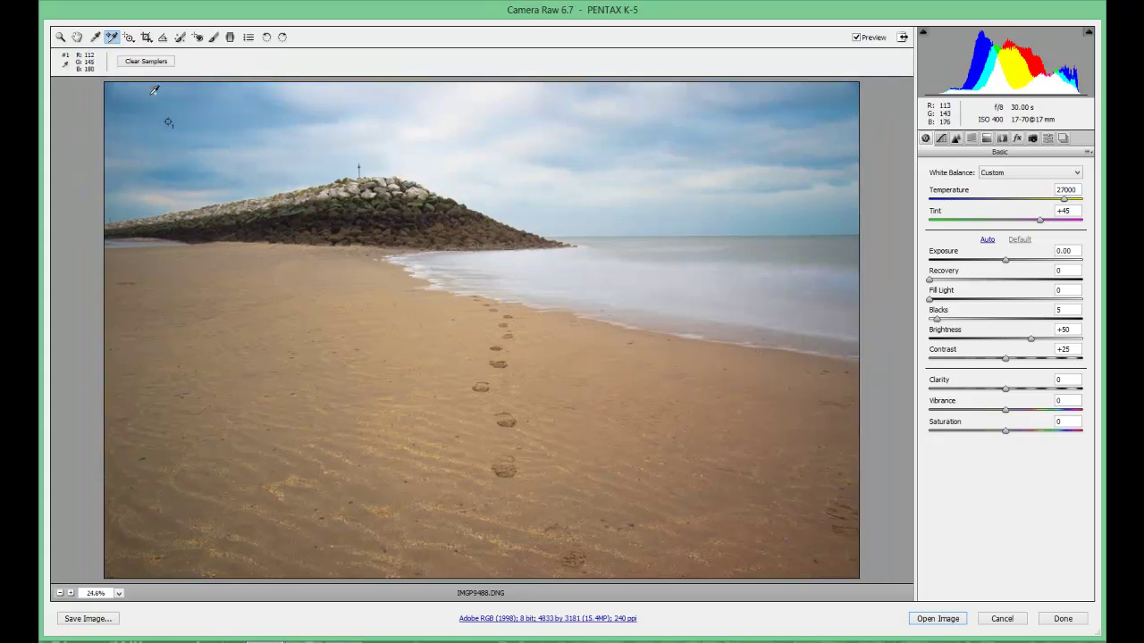
pyautogui.click(783, 140)
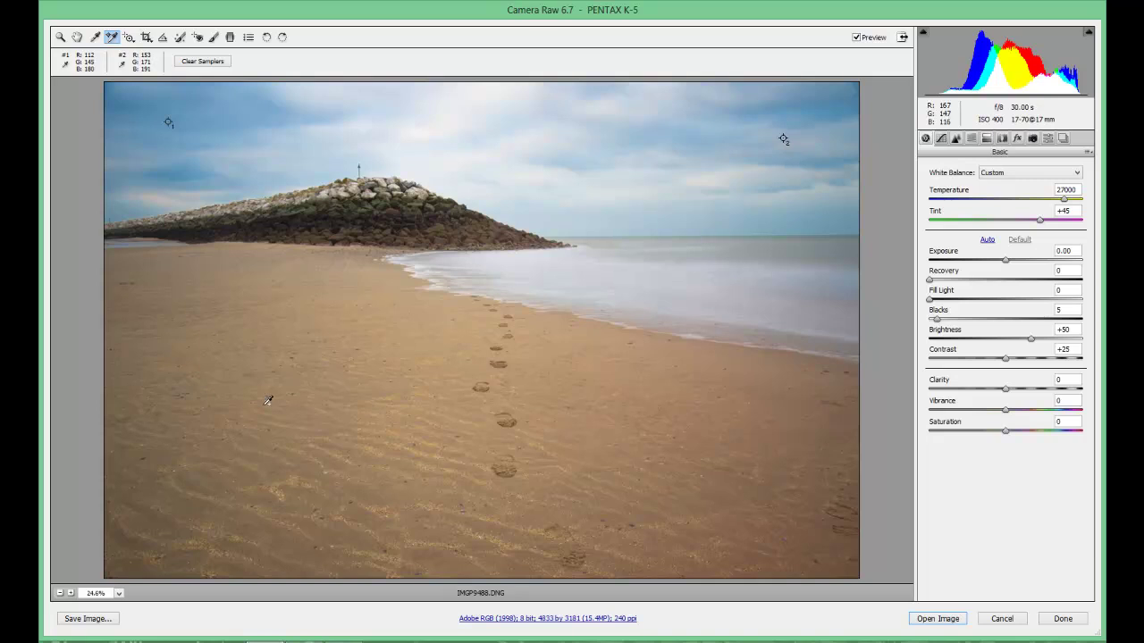
pyautogui.click(166, 555)
pyautogui.click(822, 562)
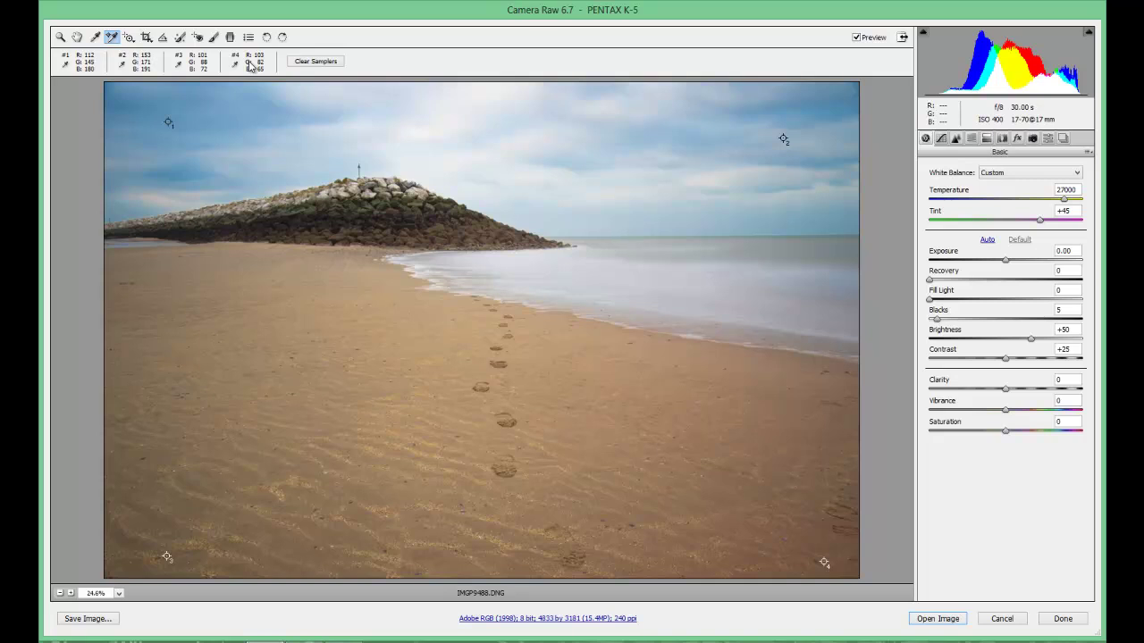
pyautogui.click(317, 62)
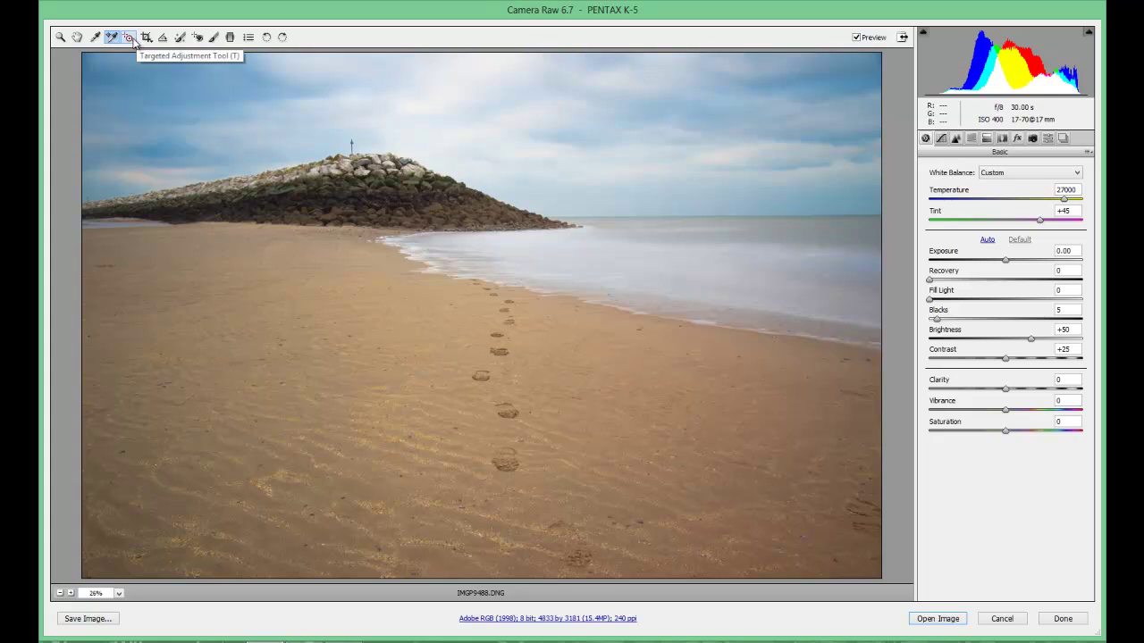
# Adjust saturation on the sky, sand and rocks with the Targeted Adjustment tool to Reds +3, Oranges +61, Yellows +76, Aquas +22 and Blues +100
pyautogui.click(130, 39)
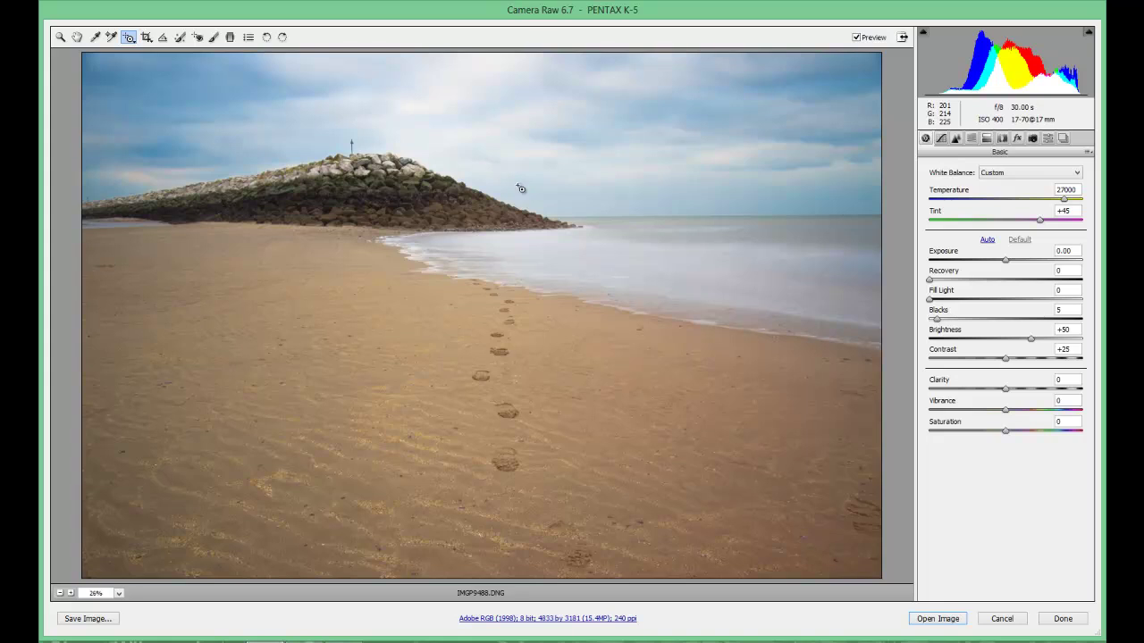
pyautogui.rightClick(822, 95)
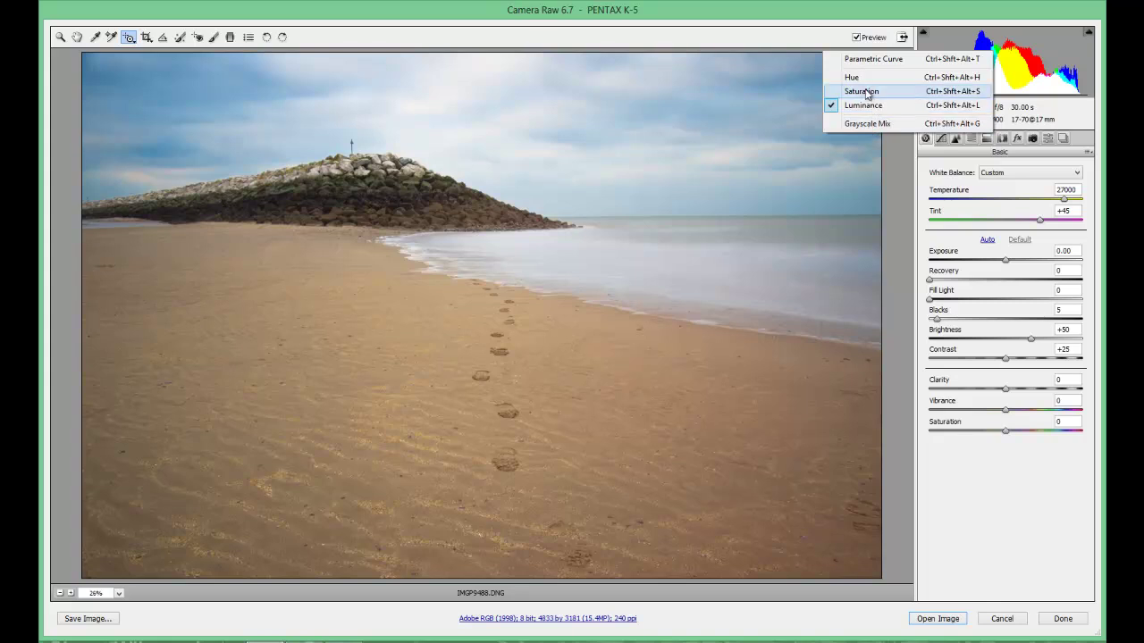
pyautogui.click(863, 92)
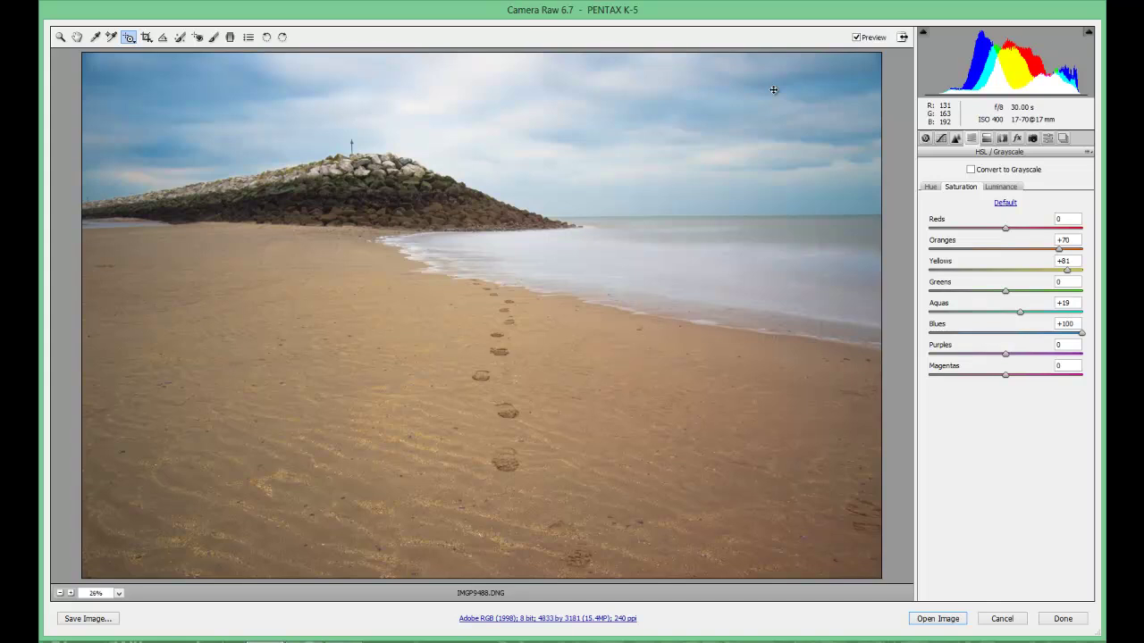
pyautogui.moveTo(773, 89)
pyautogui.mouseDown()
pyautogui.moveTo(766, 24)
pyautogui.moveTo(768, 155)
pyautogui.moveTo(761, 73)
pyautogui.mouseUp()
pyautogui.moveTo(628, 419)
pyautogui.mouseDown()
pyautogui.moveTo(630, 393)
pyautogui.moveTo(635, 429)
pyautogui.mouseUp()
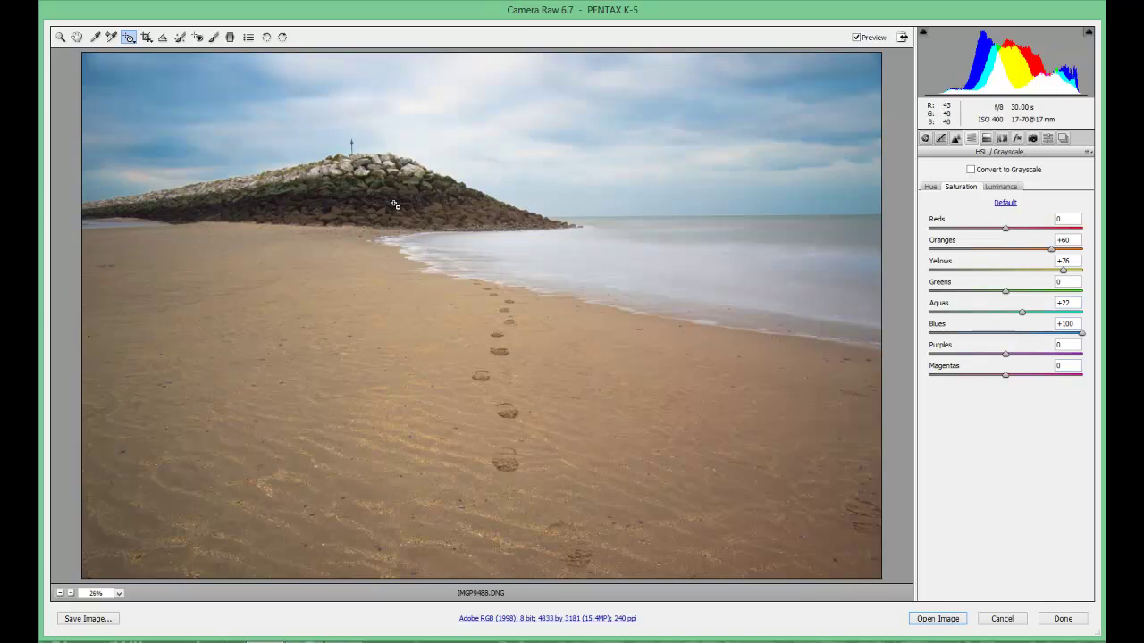
pyautogui.moveTo(393, 203); pyautogui.dragTo(394, 201)
# Brighten the warm tones to luminance Oranges +33, Yellows +16 and darken the sky to Aquas -1, Blues -14 with targeted adjustment
pyautogui.rightClick(506, 146)
pyautogui.click(573, 158)
pyautogui.moveTo(464, 224); pyautogui.dragTo(452, 190)
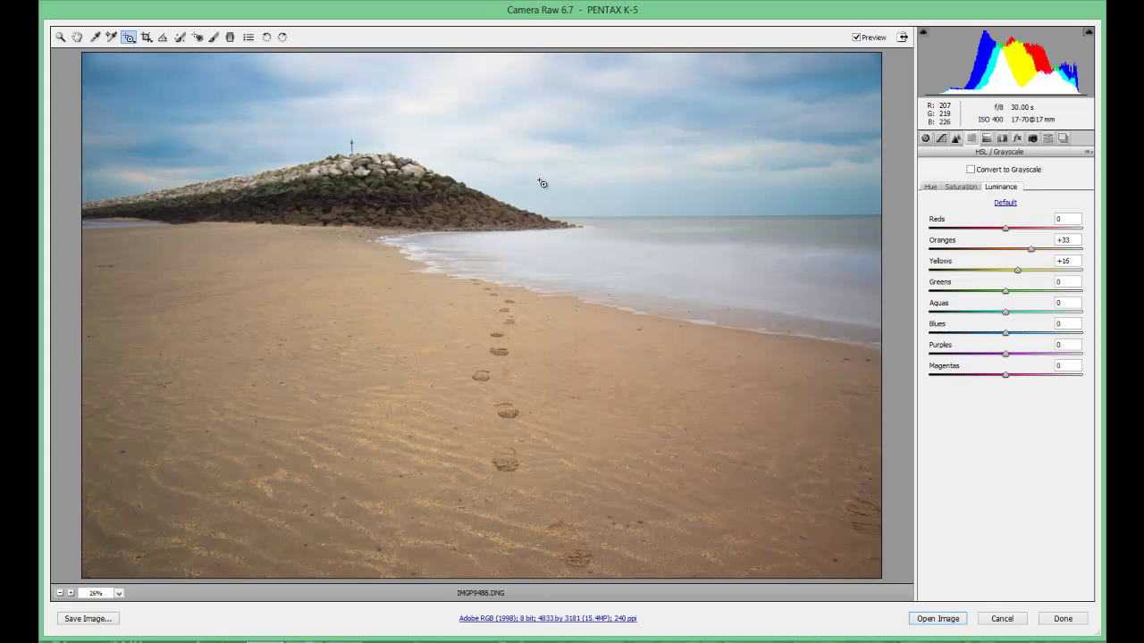
pyautogui.moveTo(602, 75)
pyautogui.mouseDown()
pyautogui.moveTo(598, 63)
pyautogui.moveTo(598, 79)
pyautogui.mouseUp()
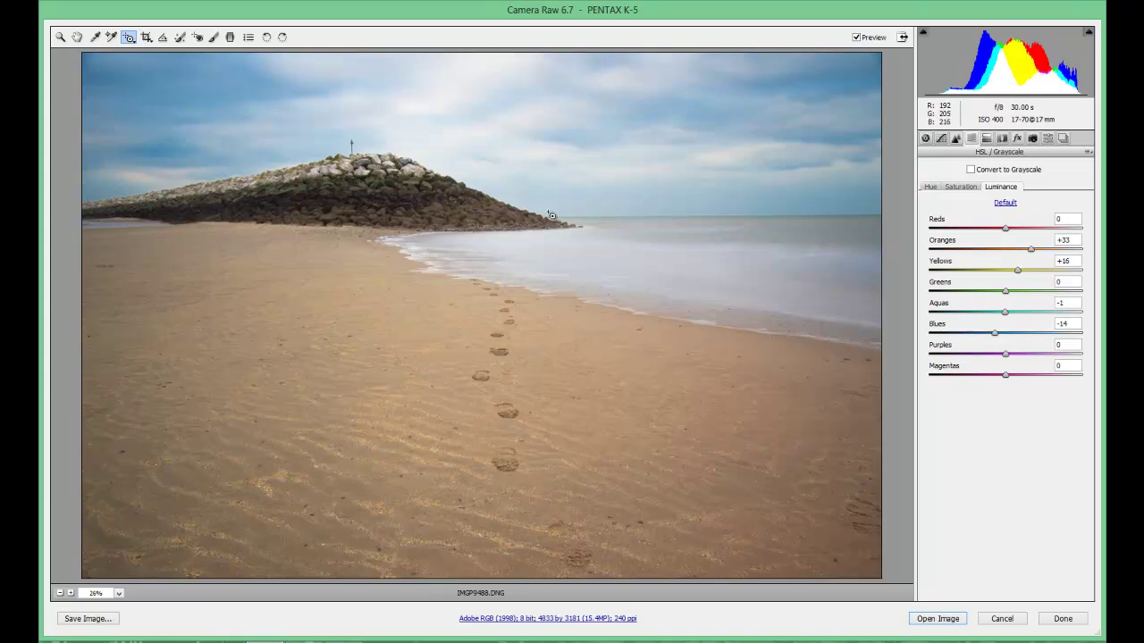
# Try shifting the hue near the sea horizon with the Targeted Adjustment tool
pyautogui.rightClick(525, 241)
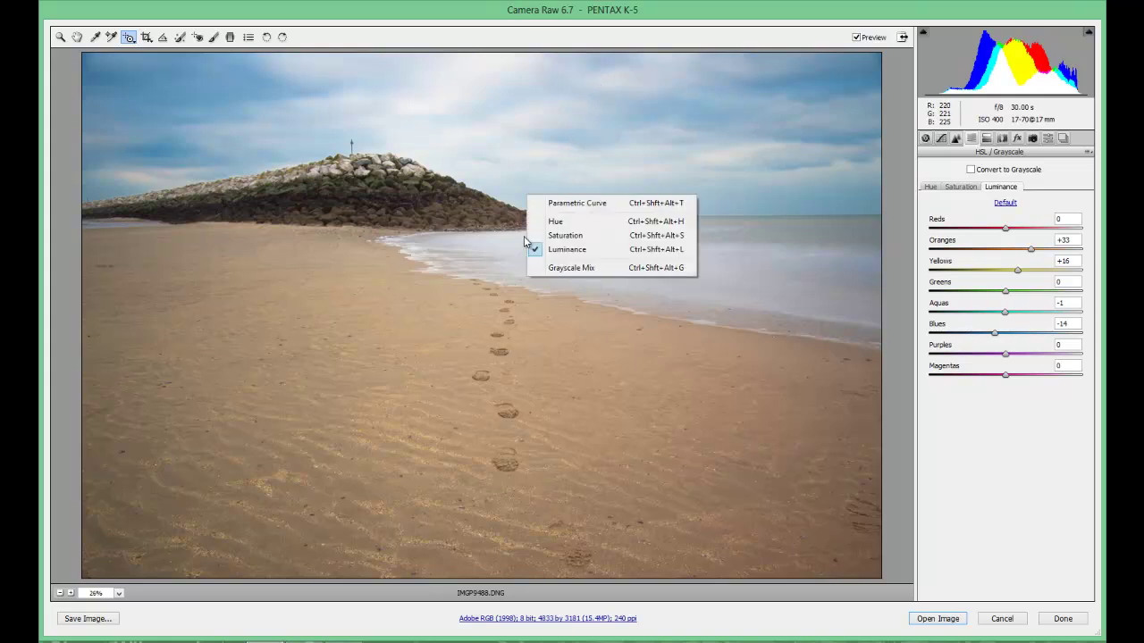
pyautogui.click(563, 222)
pyautogui.moveTo(600, 216)
pyautogui.mouseDown()
pyautogui.moveTo(597, 179)
pyautogui.moveTo(611, 289)
pyautogui.moveTo(599, 152)
pyautogui.moveTo(603, 244)
pyautogui.moveTo(605, 213)
pyautogui.mouseUp()
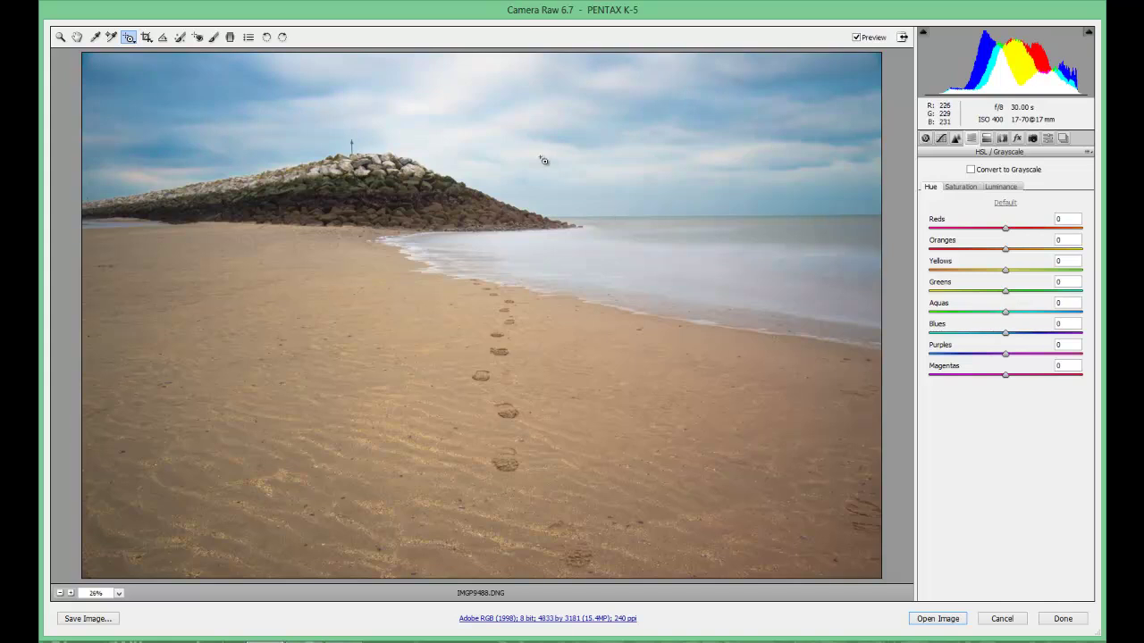
# Try a grayscale mix with the rocks darkened to Reds -18 and Oranges -31, and return to the colour version in Saturation mode
pyautogui.rightClick(570, 161)
pyautogui.click(603, 189)
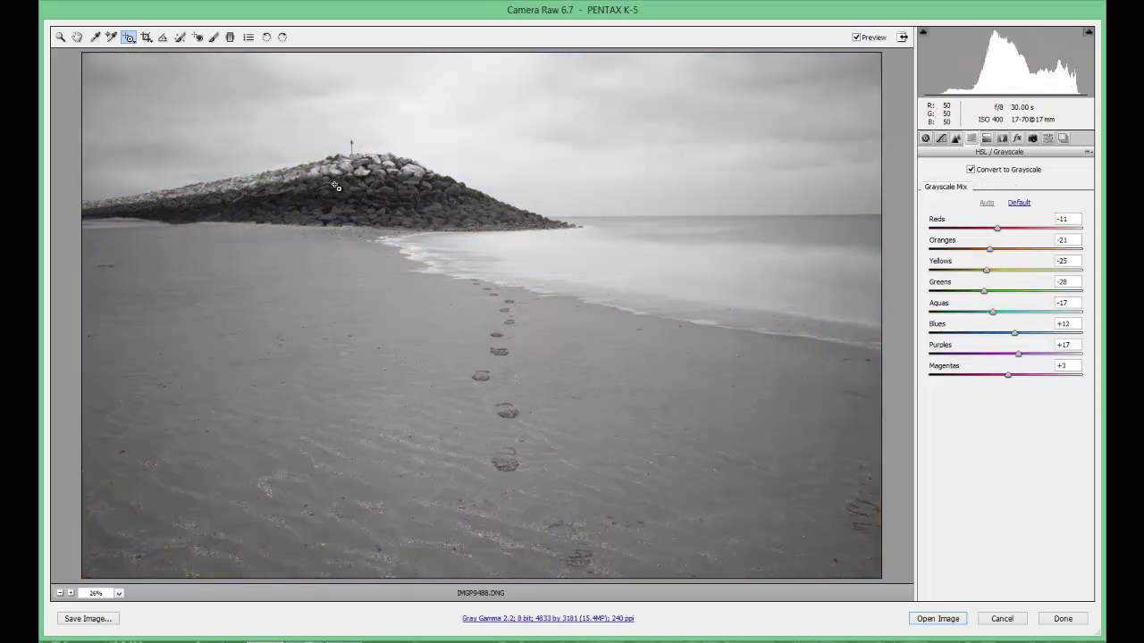
pyautogui.moveTo(340, 202)
pyautogui.mouseDown()
pyautogui.moveTo(347, 148)
pyautogui.moveTo(351, 208)
pyautogui.mouseUp()
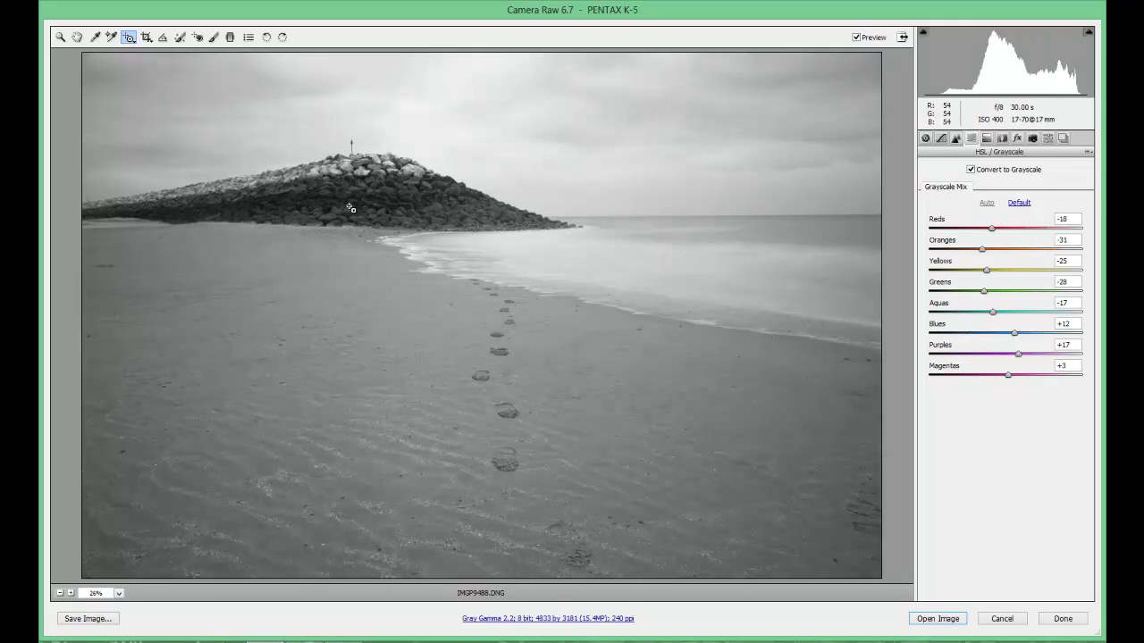
pyautogui.rightClick(516, 213)
pyautogui.click(582, 193)
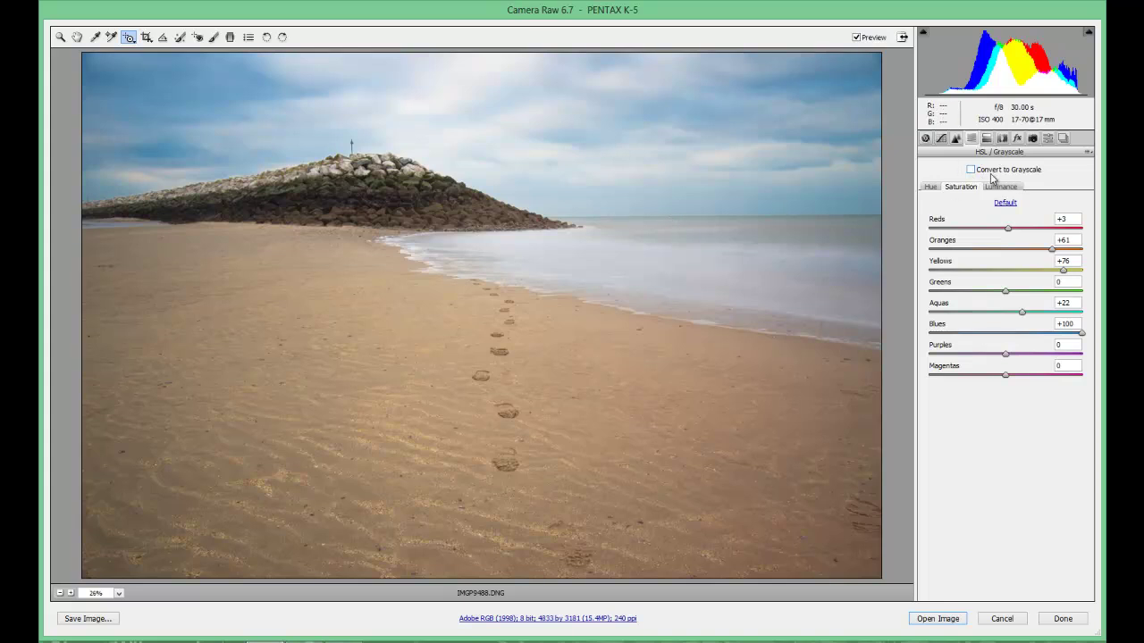
pyautogui.rightClick(402, 243)
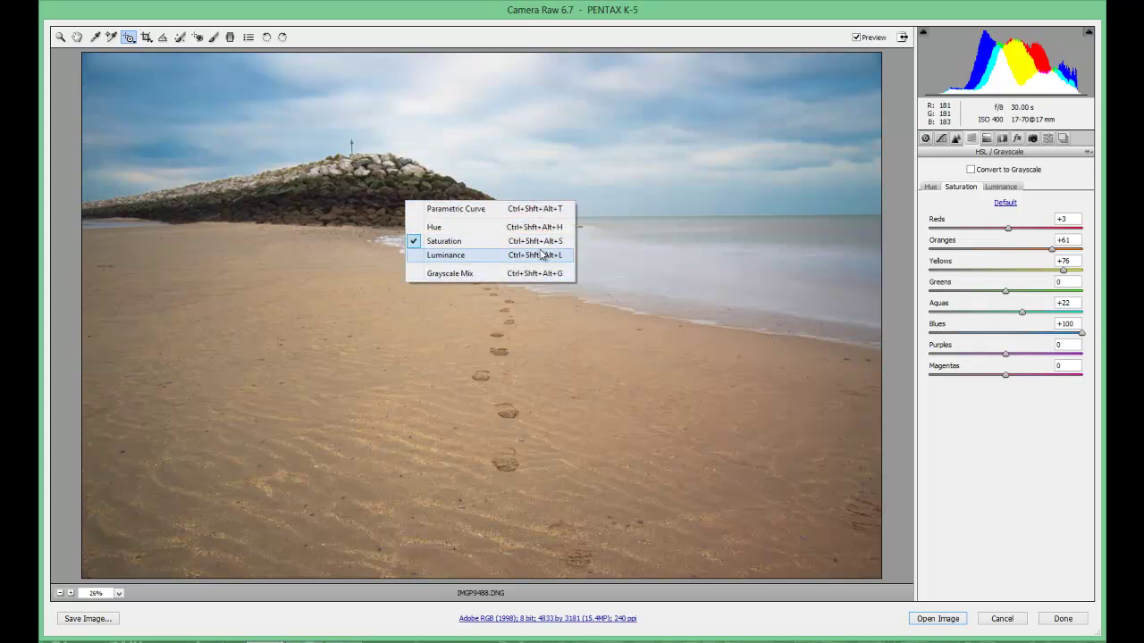
pyautogui.click(272, 56)
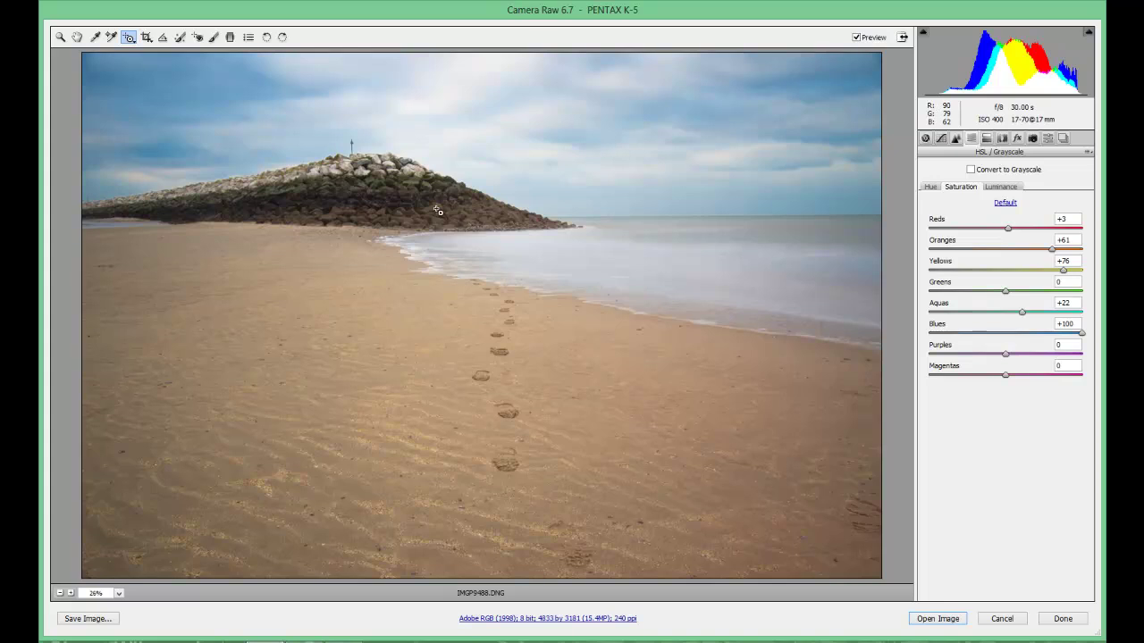
# Adjust the crop frame's right and left edges so the photo is cropped to 4869 by 3193 pixels, and apply the crop
pyautogui.click(147, 39)
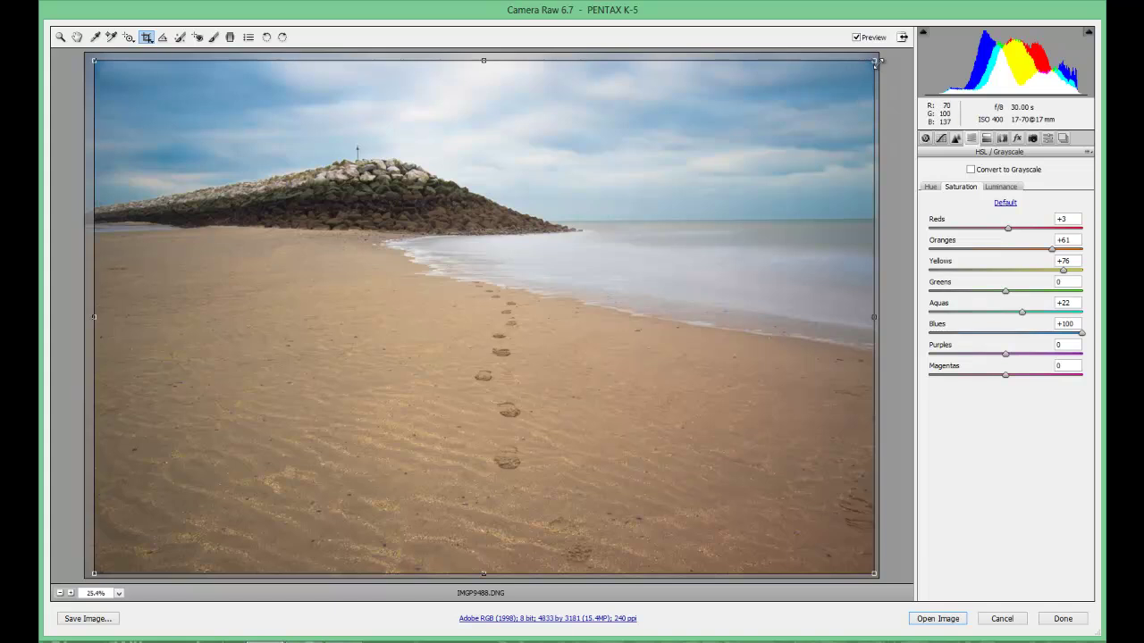
pyautogui.moveTo(875, 60)
pyautogui.mouseDown()
pyautogui.moveTo(474, 319)
pyautogui.moveTo(880, 55)
pyautogui.mouseUp()
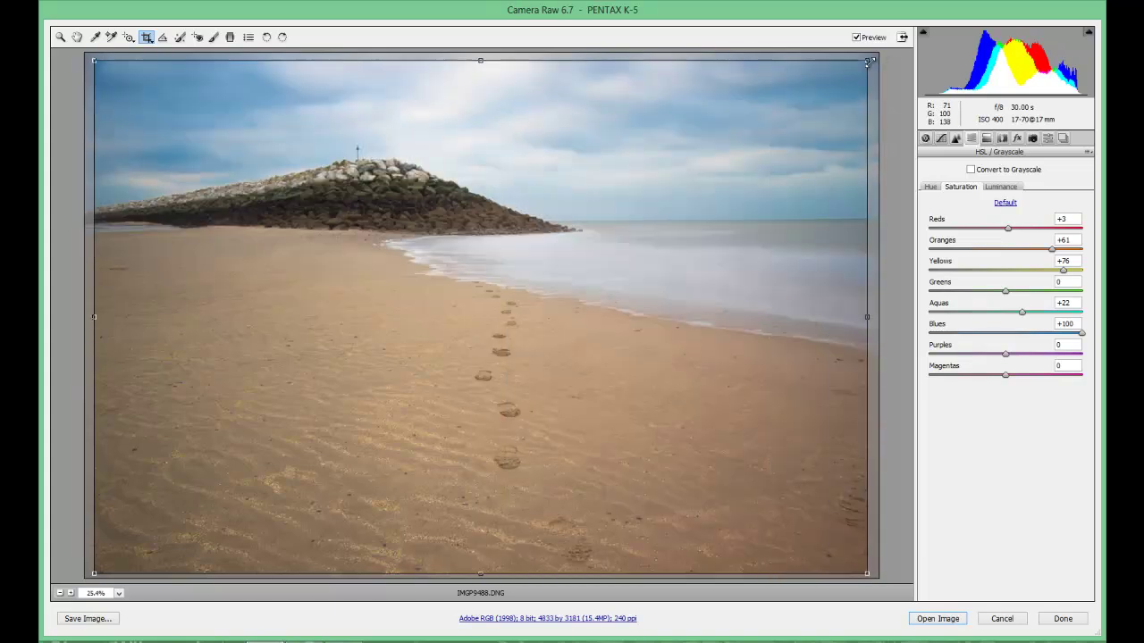
pyautogui.moveTo(878, 264)
pyautogui.mouseDown()
pyautogui.moveTo(845, 261)
pyautogui.moveTo(870, 260)
pyautogui.mouseUp()
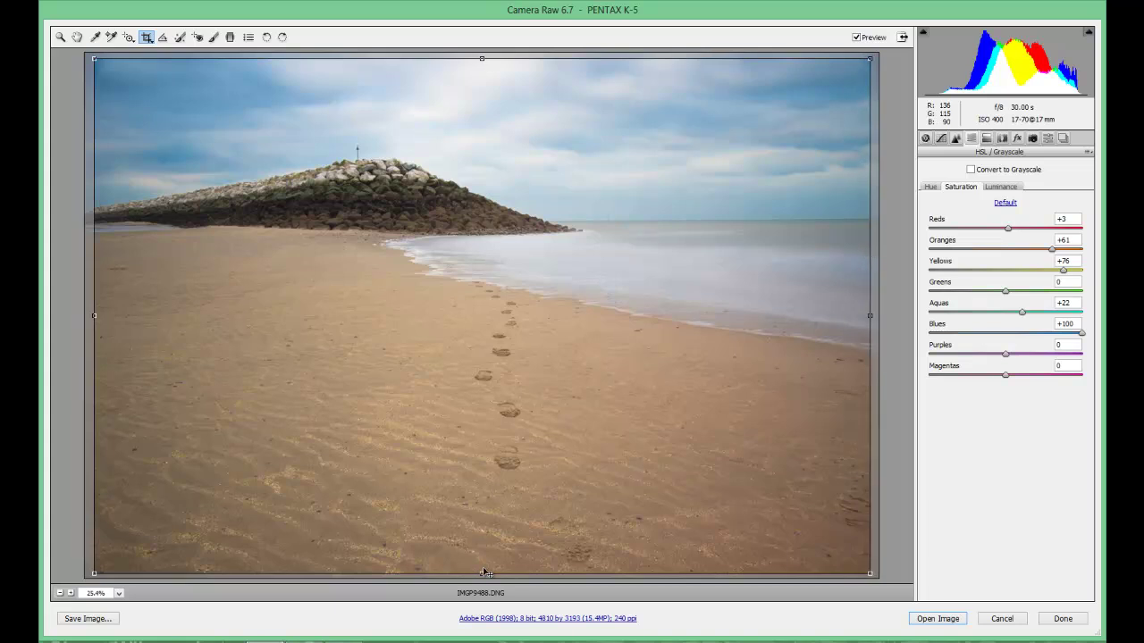
pyautogui.moveTo(100, 316); pyautogui.dragTo(86, 316)
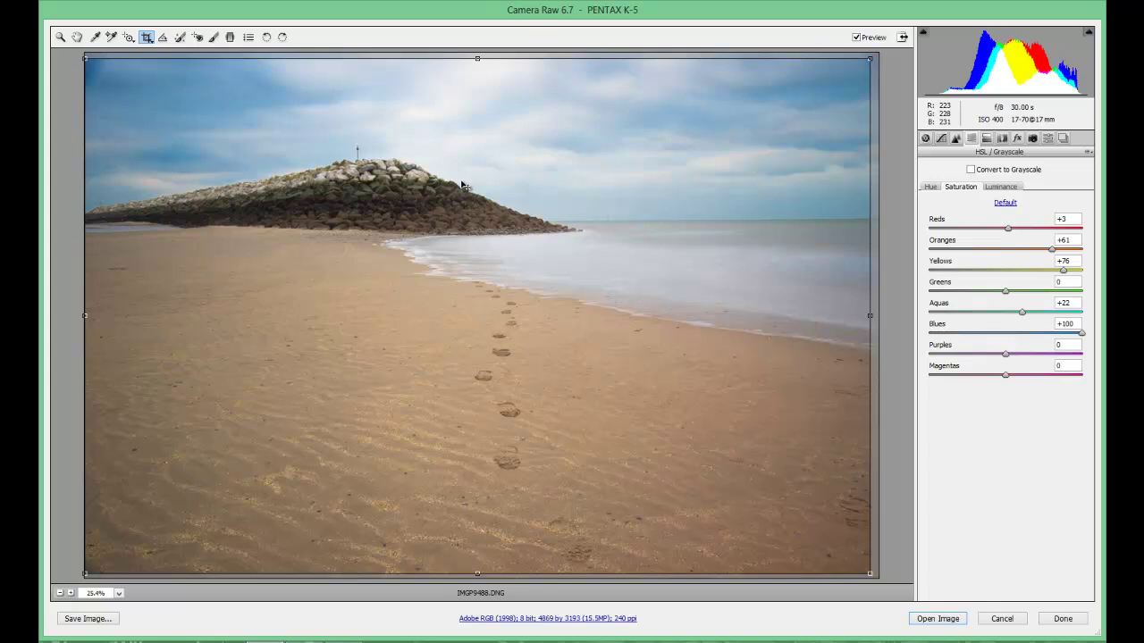
pyautogui.press('z')
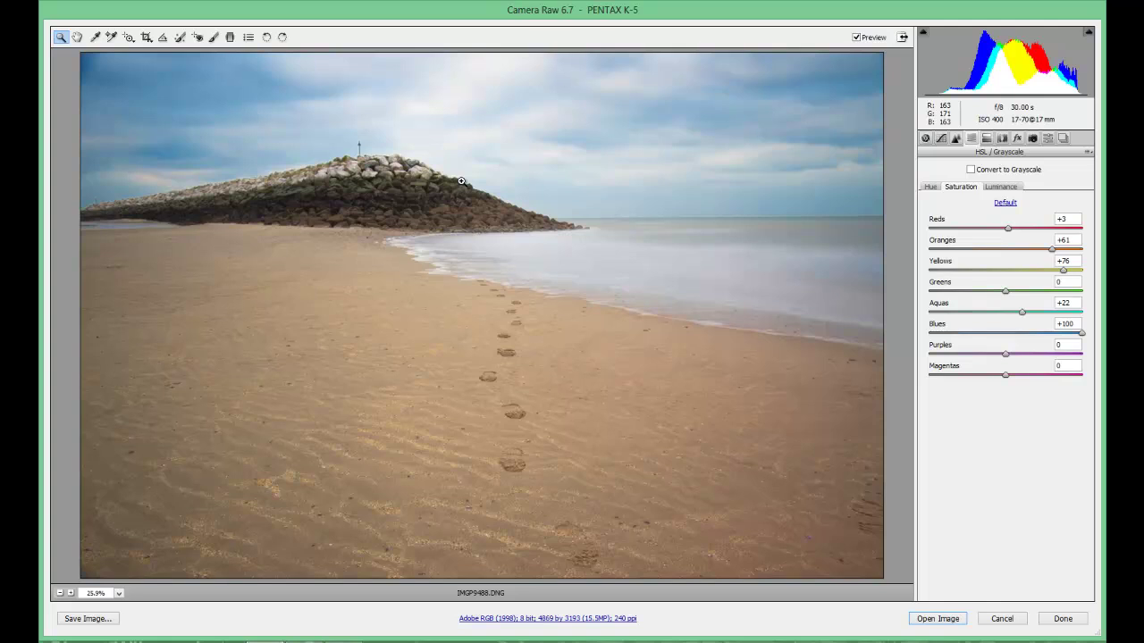
# Straighten the photo along the sea horizon across its full width and apply the rotated crop
pyautogui.click(165, 40)
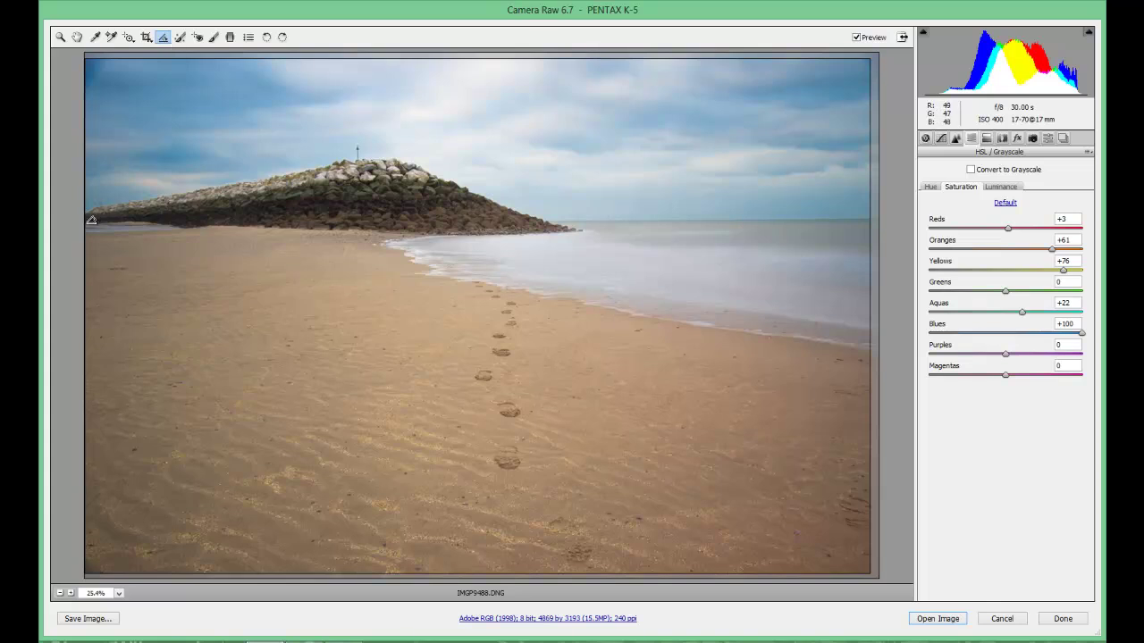
pyautogui.moveTo(91, 219); pyautogui.dragTo(870, 225)
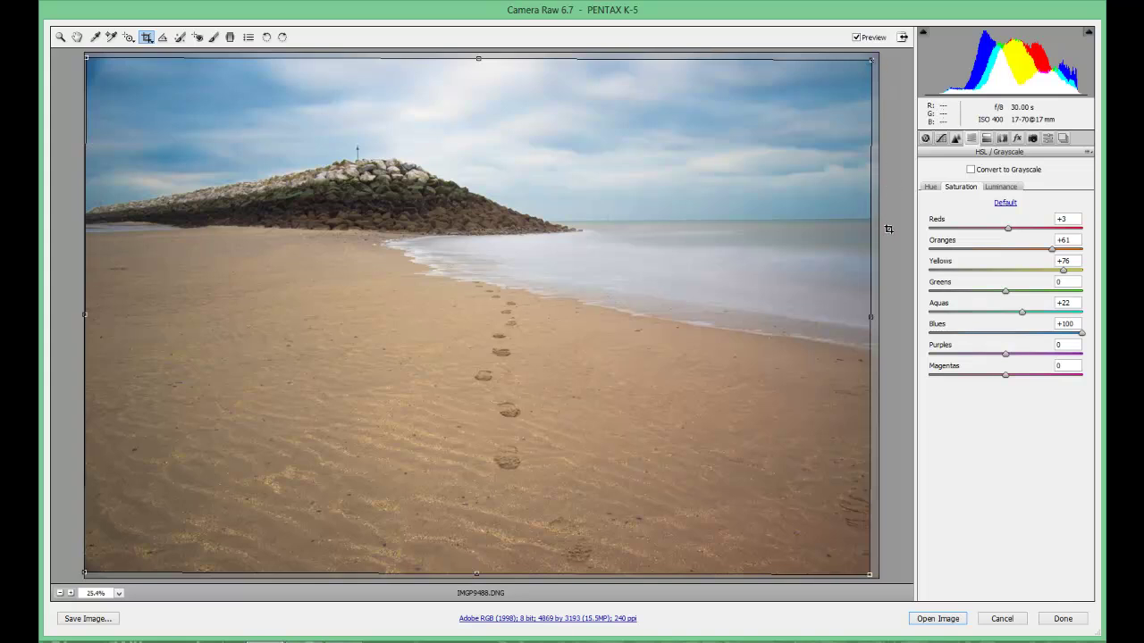
pyautogui.press('z')
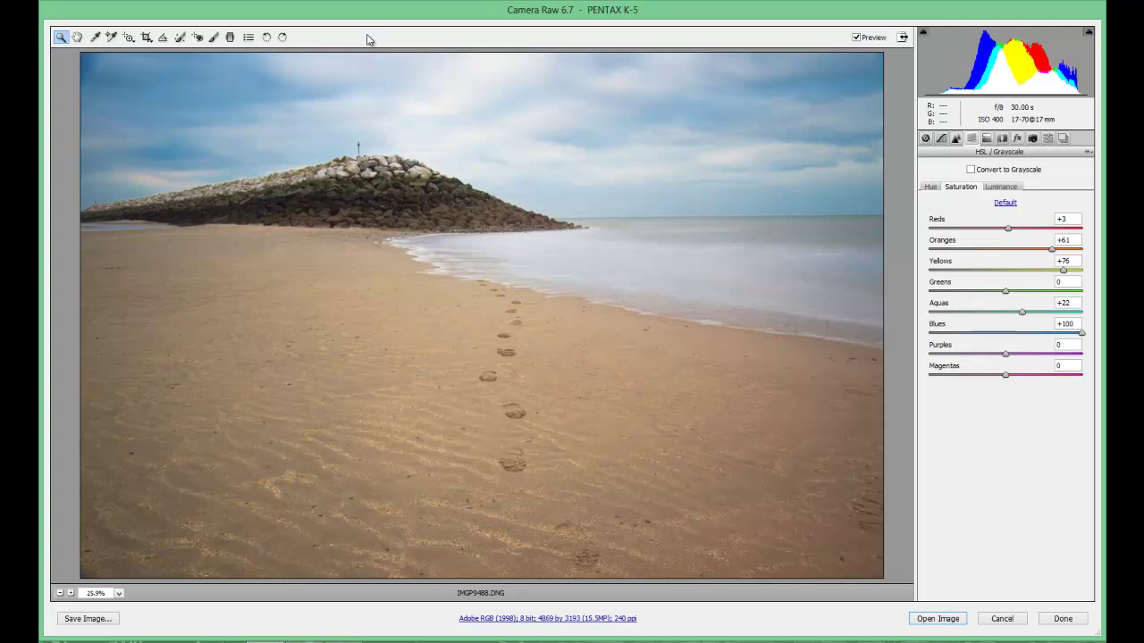
# Try the Tungsten white balance preset on the photo and undo it
pyautogui.press('alt')
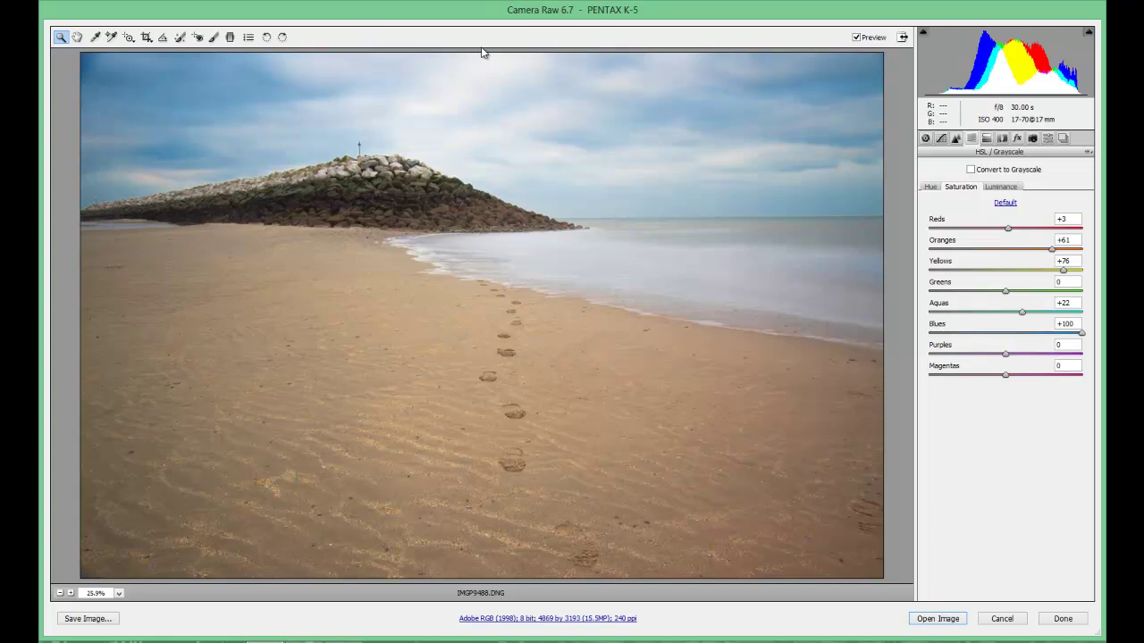
pyautogui.click(926, 137)
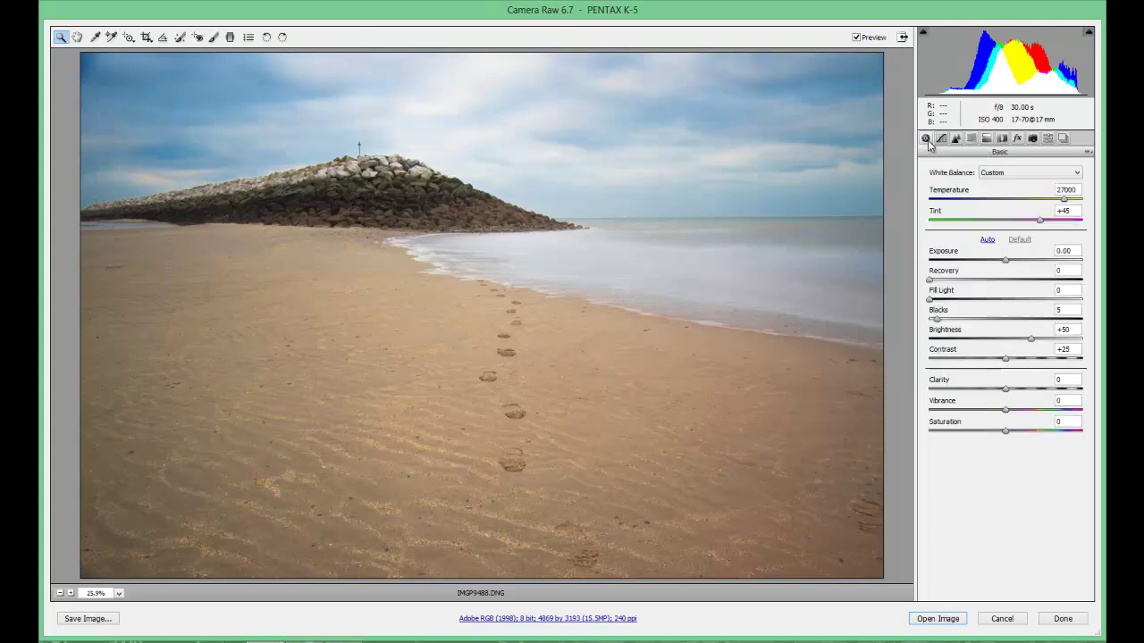
pyautogui.click(1007, 173)
pyautogui.click(1009, 229)
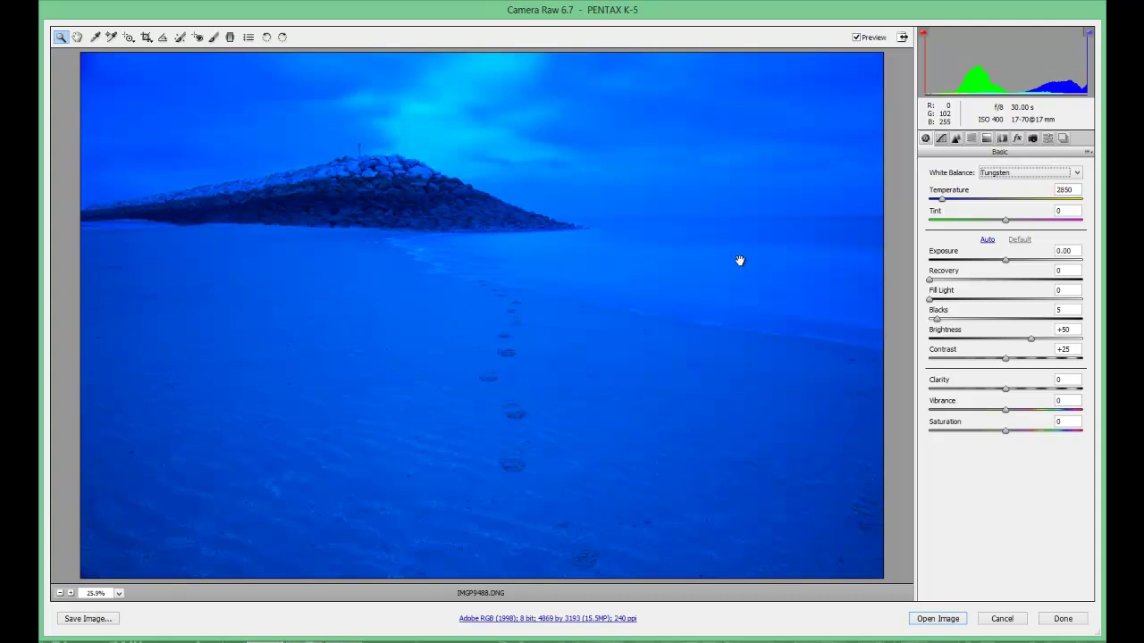
pyautogui.press('alt')
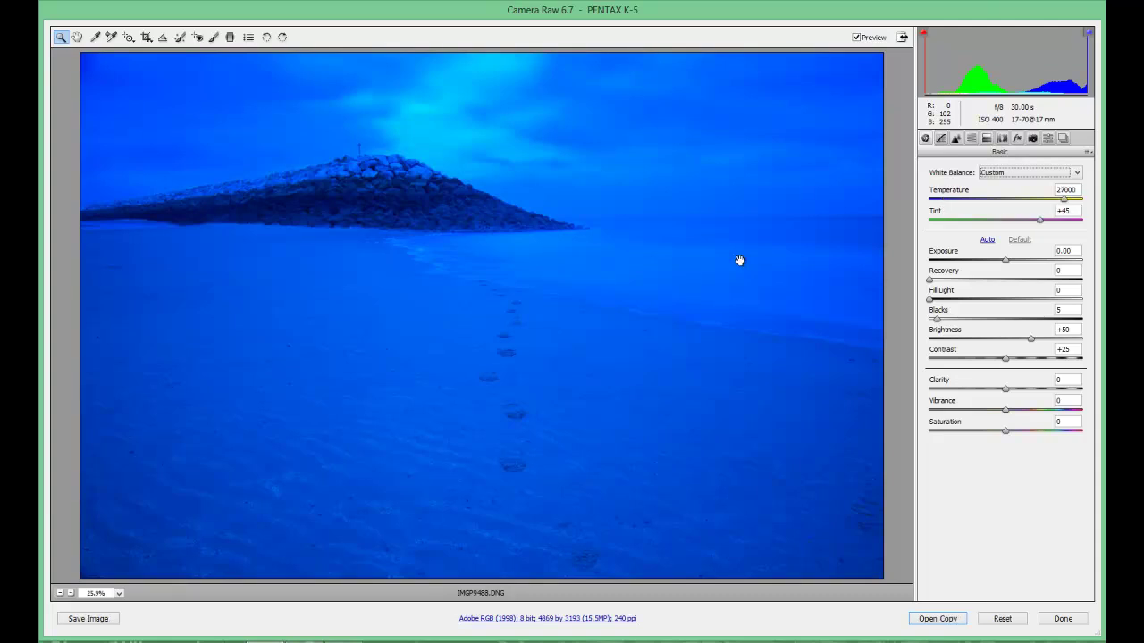
pyautogui.hotkey('ctrl', 'z')
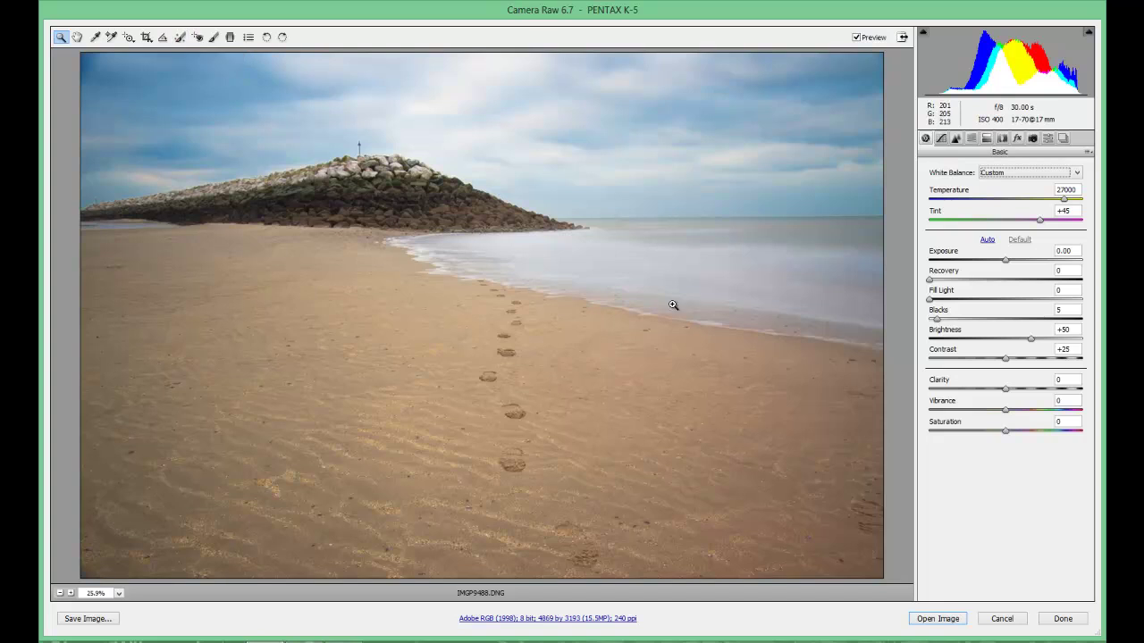
# Heal the dark shell in the foreground sand using Spot Removal in Heal mode with radius 7, sampling from clean sand
pyautogui.moveTo(585, 555); pyautogui.dragTo(691, 474)
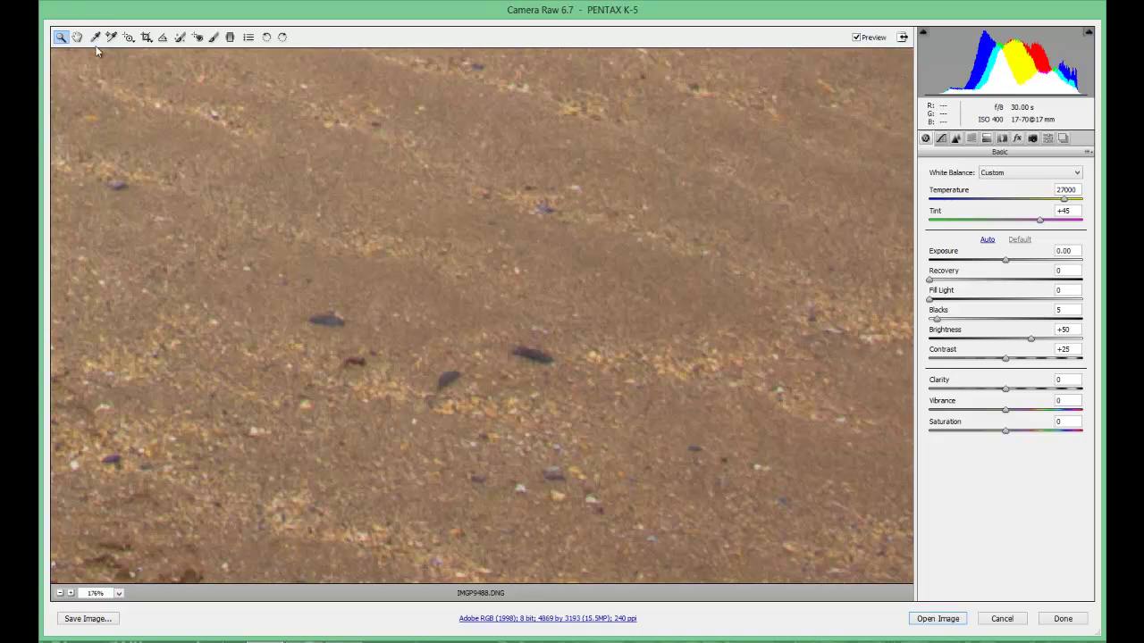
pyautogui.click(180, 39)
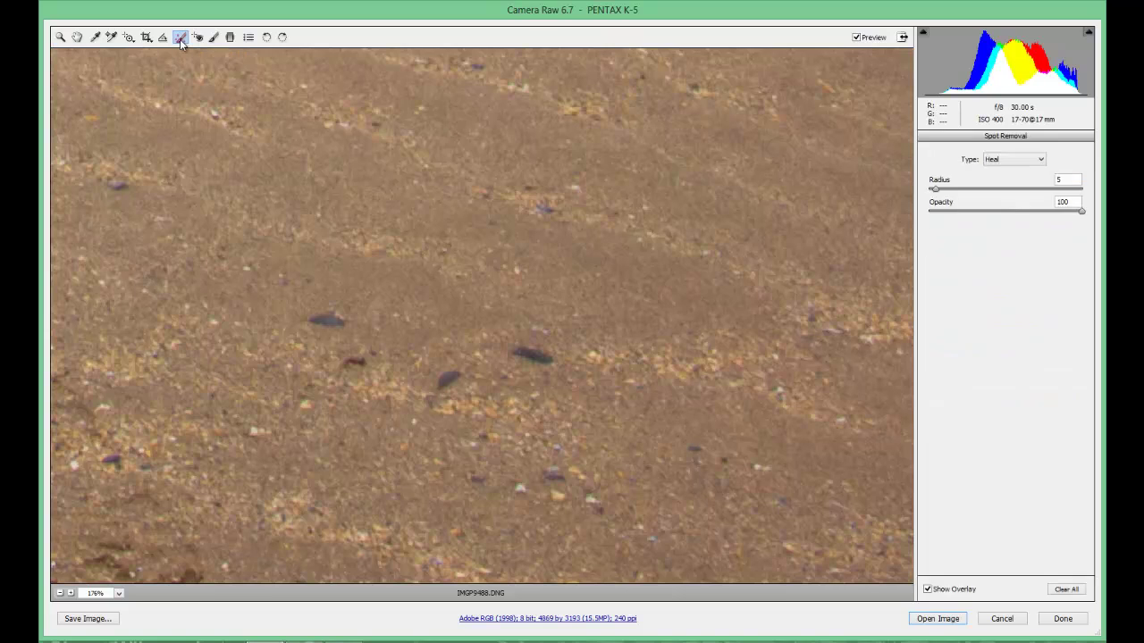
pyautogui.click(938, 191)
pyautogui.moveTo(939, 193)
pyautogui.mouseDown()
pyautogui.moveTo(934, 224)
pyautogui.moveTo(958, 196)
pyautogui.moveTo(937, 191)
pyautogui.mouseUp()
pyautogui.click(1041, 161)
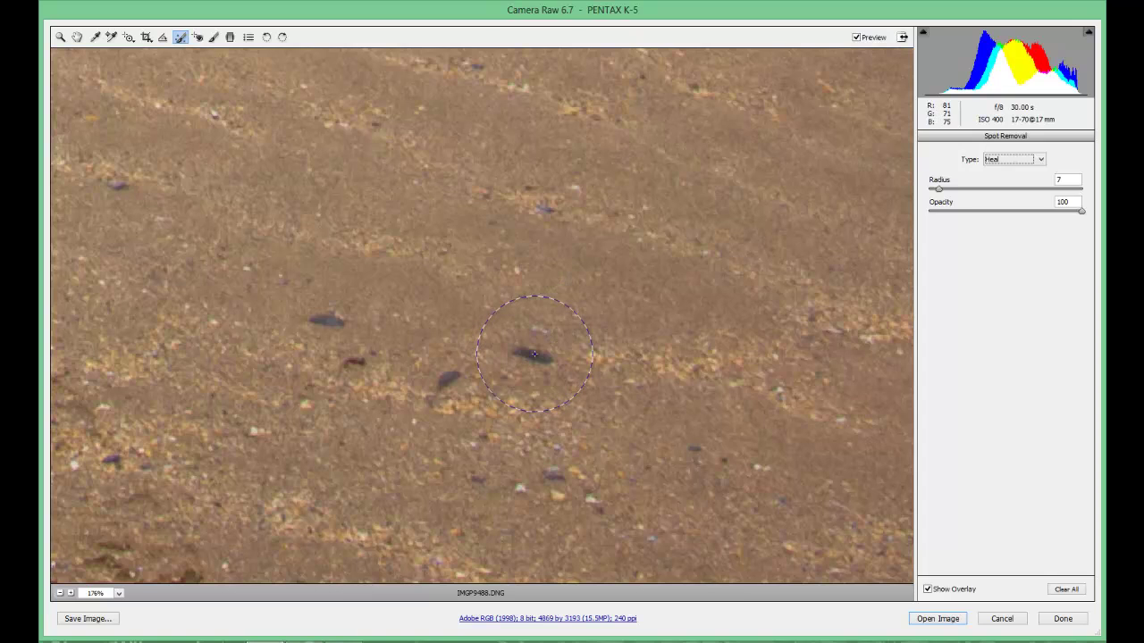
pyautogui.click(533, 354)
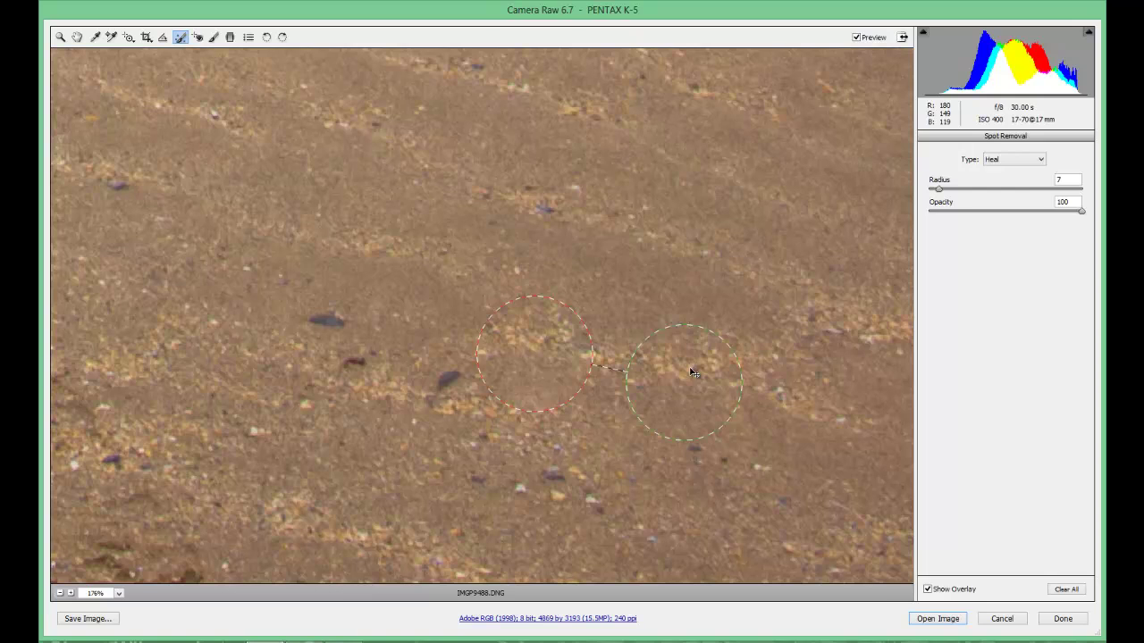
pyautogui.moveTo(693, 374)
pyautogui.mouseDown()
pyautogui.moveTo(726, 300)
pyautogui.moveTo(794, 239)
pyautogui.moveTo(783, 142)
pyautogui.moveTo(504, 215)
pyautogui.moveTo(302, 222)
pyautogui.moveTo(51, 393)
pyautogui.moveTo(116, 384)
pyautogui.moveTo(356, 94)
pyautogui.moveTo(771, 97)
pyautogui.moveTo(885, 274)
pyautogui.moveTo(867, 468)
pyautogui.moveTo(932, 435)
pyautogui.moveTo(833, 440)
pyautogui.moveTo(851, 425)
pyautogui.mouseUp()
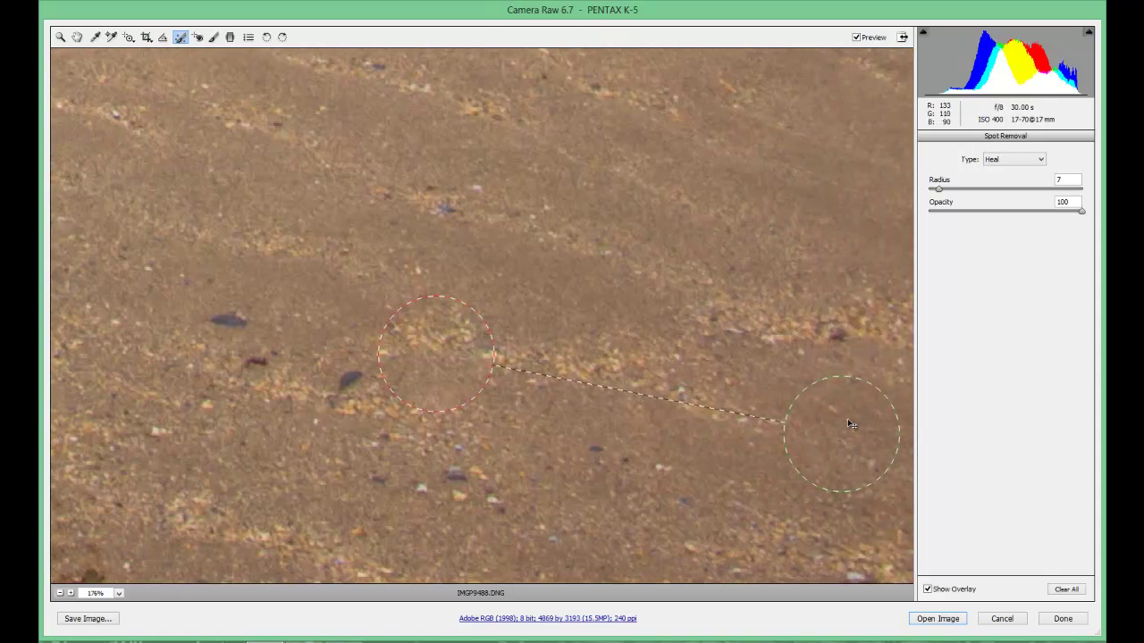
# Heal the two neighbouring dark shells with samples from clean sand, and return to the whole photo
pyautogui.click(344, 381)
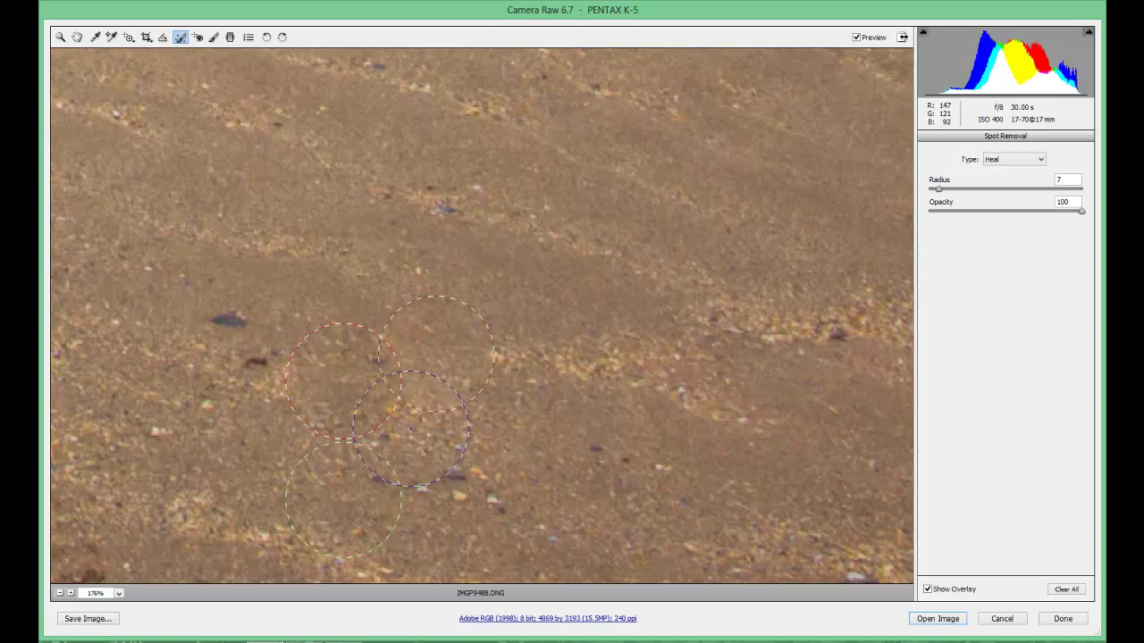
pyautogui.moveTo(377, 511); pyautogui.dragTo(863, 433)
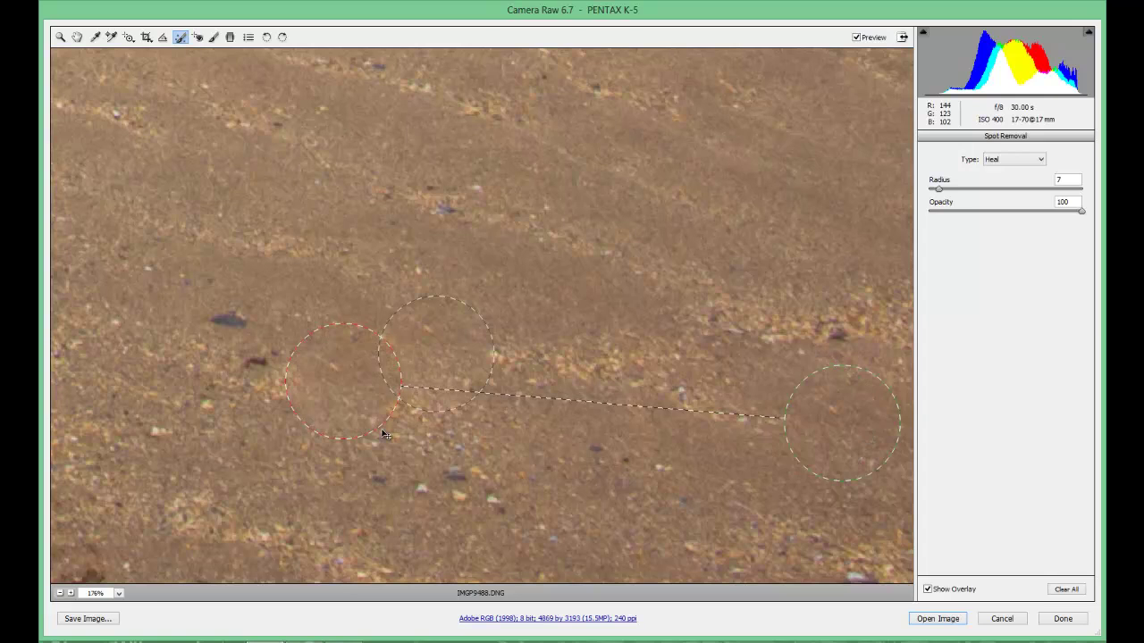
pyautogui.click(237, 324)
pyautogui.moveTo(265, 448); pyautogui.dragTo(701, 191)
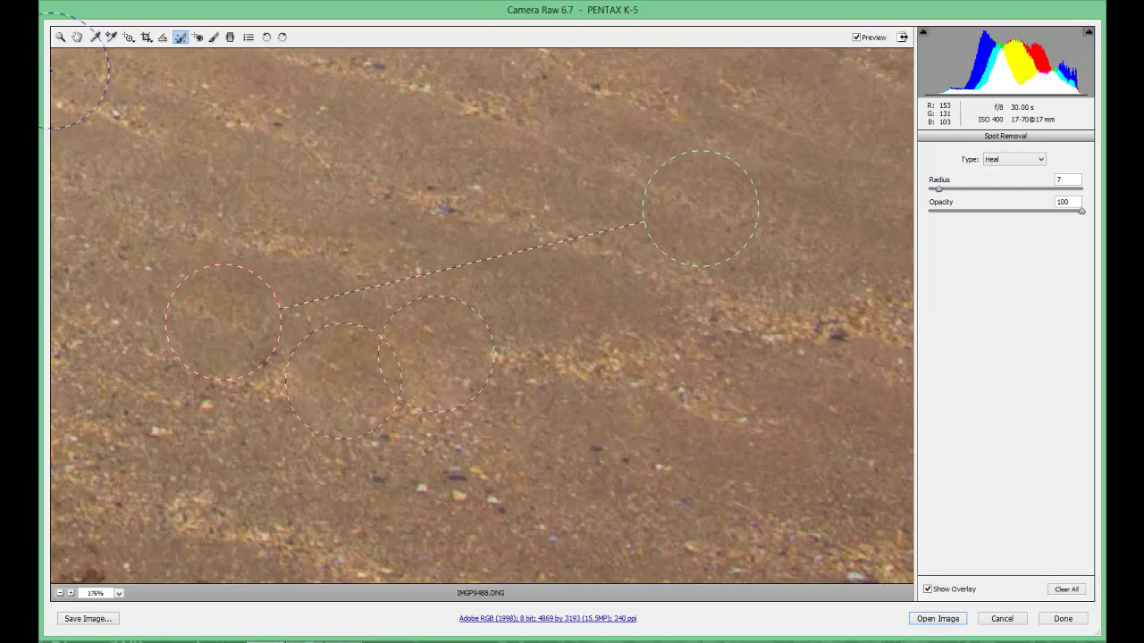
pyautogui.click(60, 37)
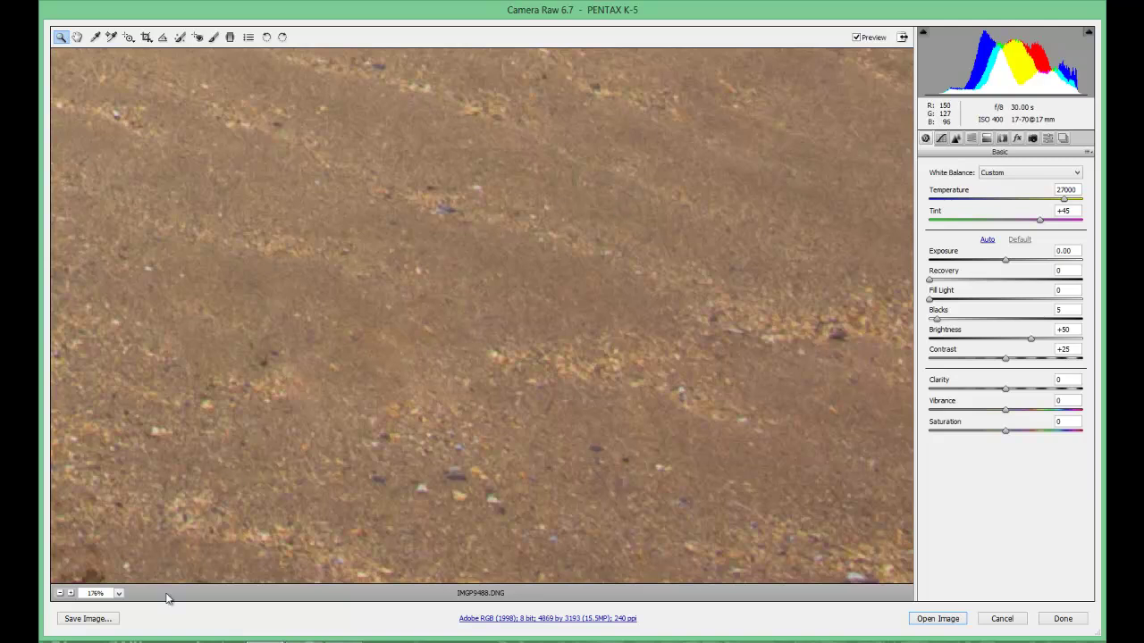
pyautogui.click(119, 594)
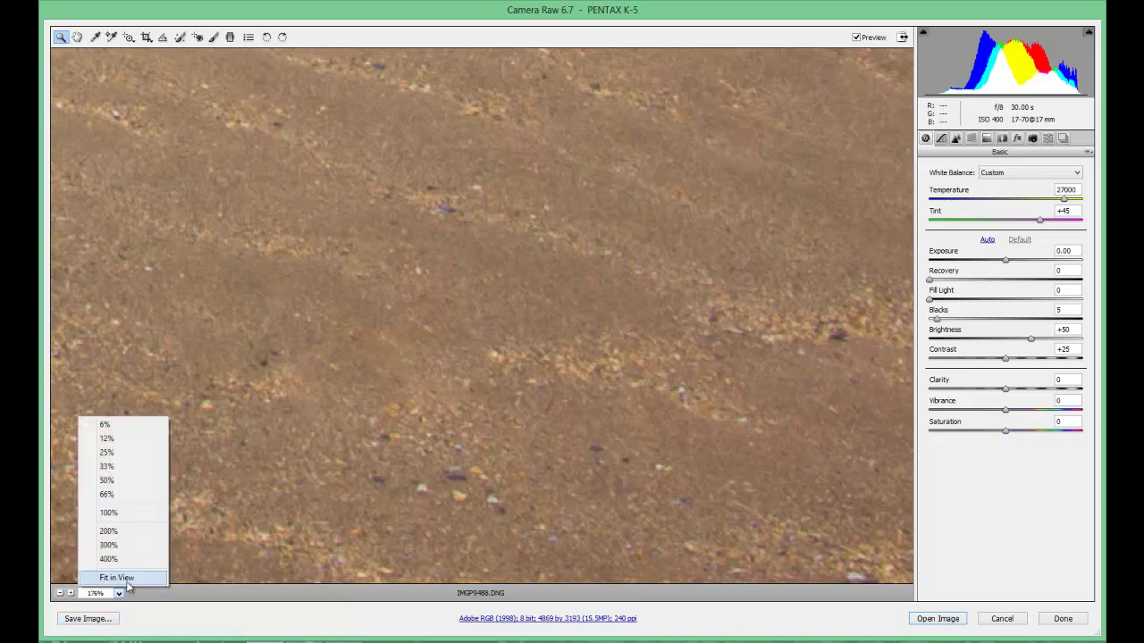
pyautogui.click(117, 577)
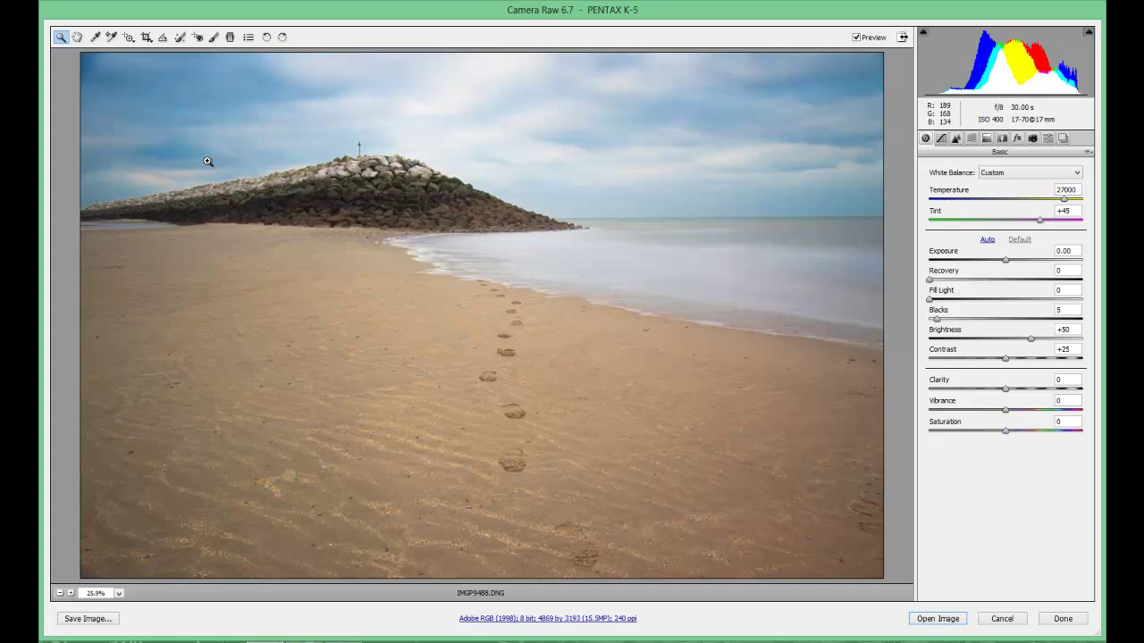
# Try the Pupil Size and Darken settings of the Red Eye Removal tool
pyautogui.click(197, 39)
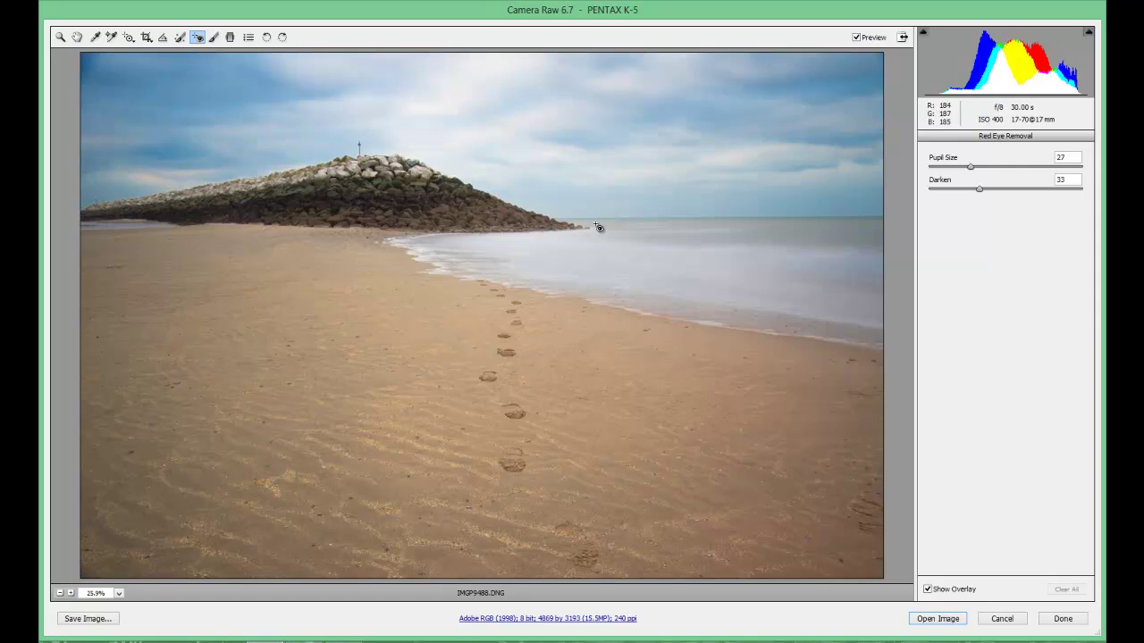
pyautogui.moveTo(971, 166); pyautogui.dragTo(1022, 194)
# Paint an Adjustment Brush area over the lower rocks of the breakwater with brush size 5
pyautogui.click(214, 38)
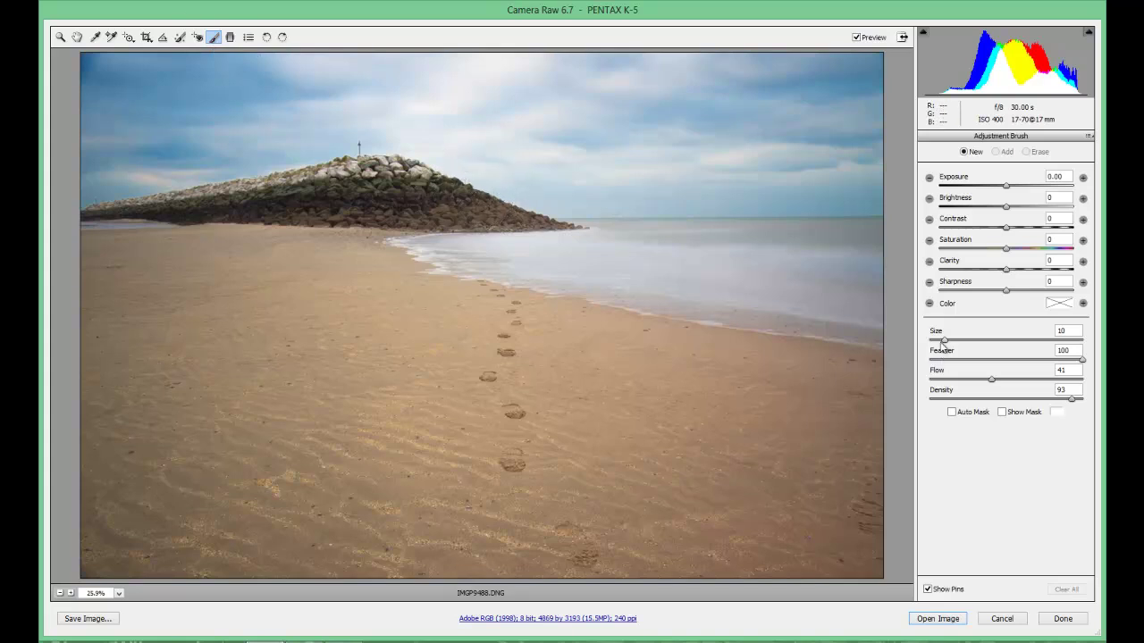
pyautogui.moveTo(940, 342); pyautogui.dragTo(945, 345)
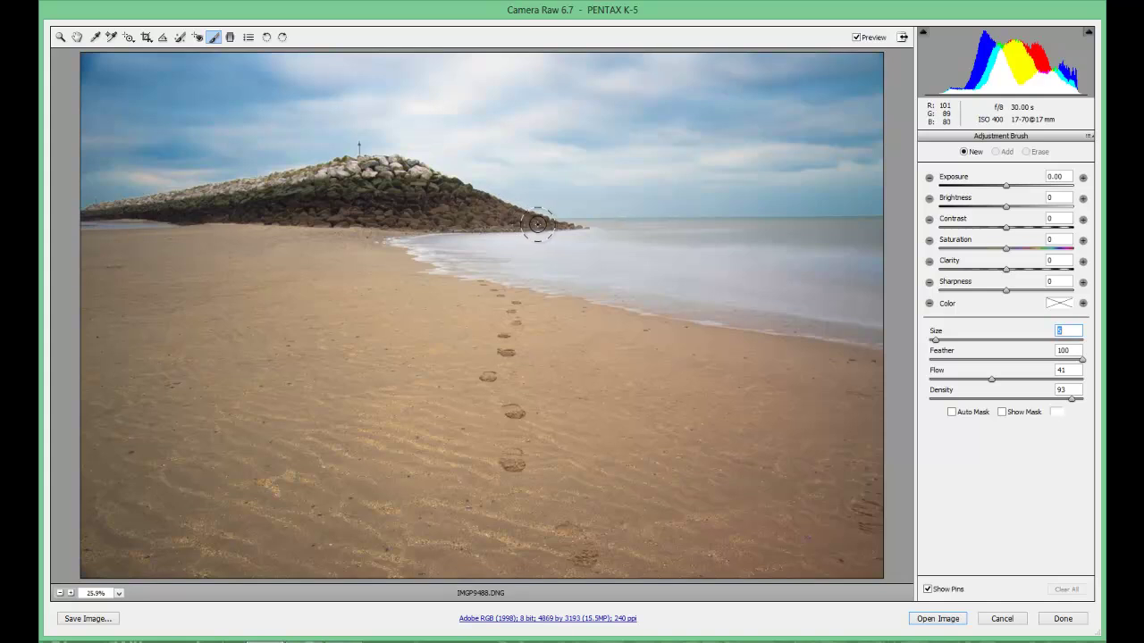
pyautogui.moveTo(536, 224)
pyautogui.mouseDown()
pyautogui.moveTo(407, 165)
pyautogui.moveTo(97, 214)
pyautogui.moveTo(307, 203)
pyautogui.moveTo(521, 213)
pyautogui.moveTo(313, 217)
pyautogui.mouseUp()
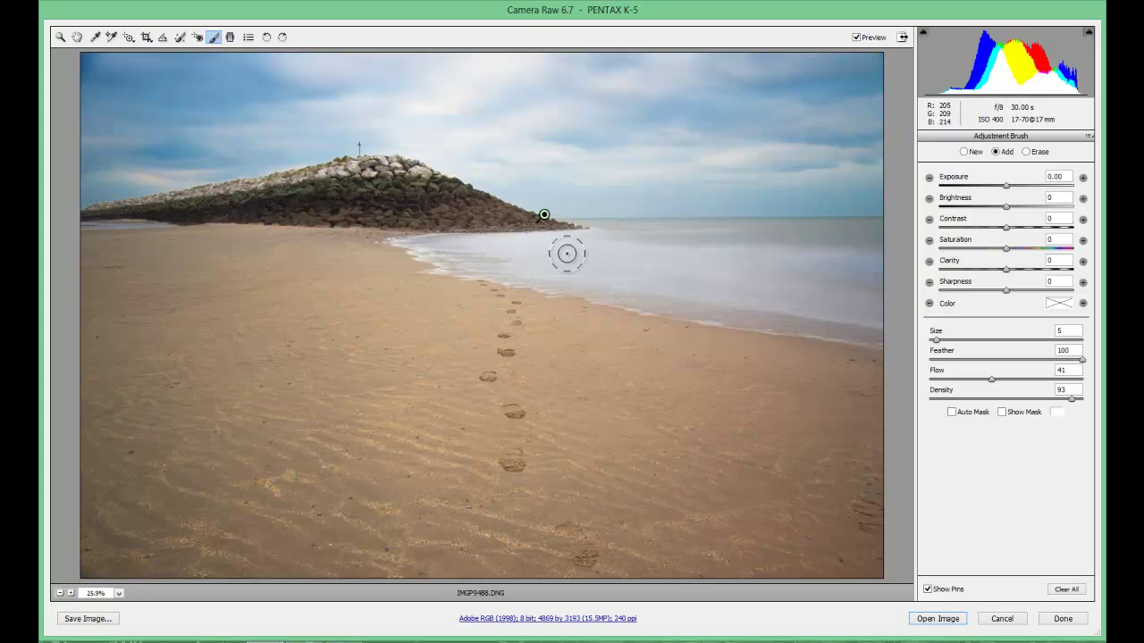
# Set the rock brush area to Exposure -0.10, Brightness +21, Contrast +22, Saturation +22 and Clarity +26, leaving the colour tint unset
pyautogui.moveTo(545, 216)
pyautogui.moveTo(1008, 189)
pyautogui.mouseDown()
pyautogui.moveTo(1042, 190)
pyautogui.moveTo(1005, 193)
pyautogui.moveTo(1021, 269)
pyautogui.mouseUp()
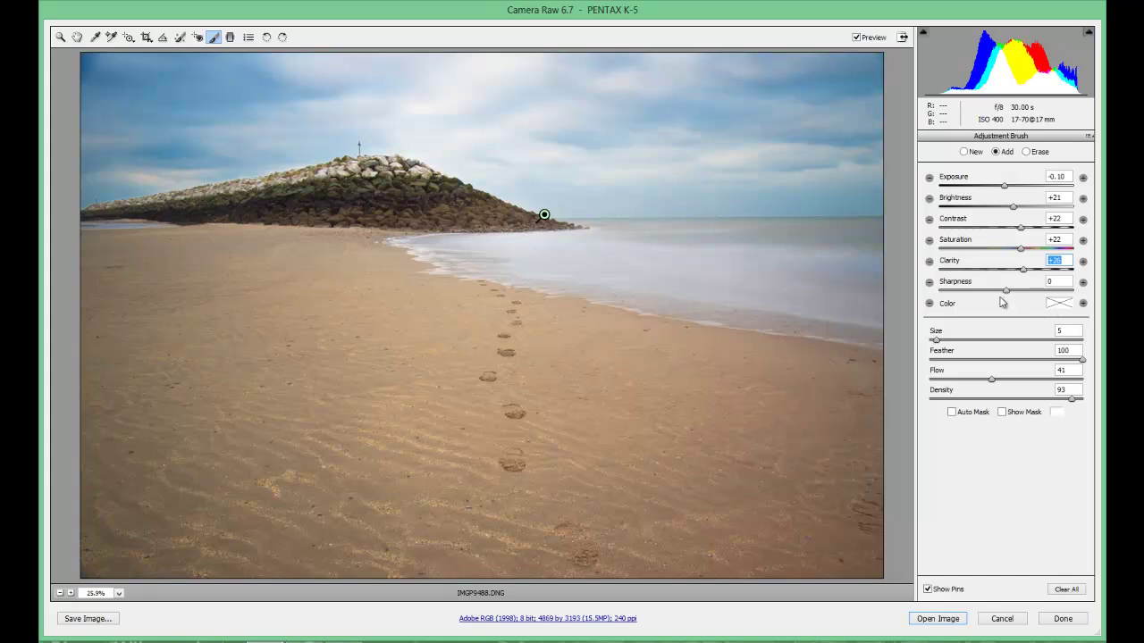
pyautogui.click(1058, 304)
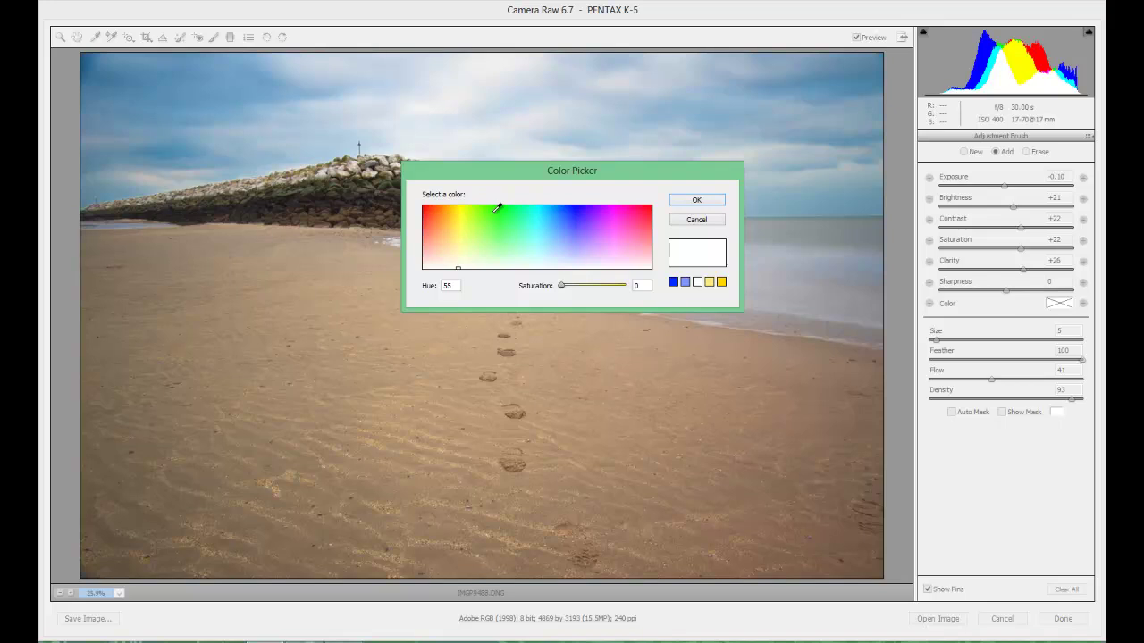
pyautogui.click(696, 220)
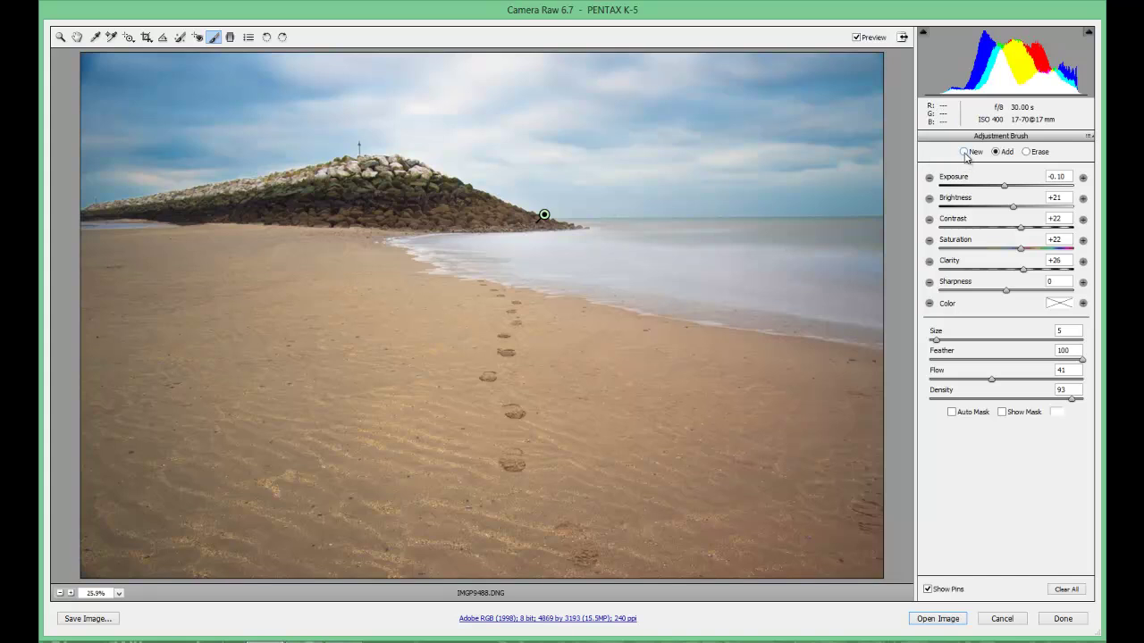
# Start a new brush adjustment with Exposure, Brightness, Contrast, Saturation and Clarity all reset to 0
pyautogui.click(1056, 176)
pyautogui.write('0')
pyautogui.click(1059, 198)
pyautogui.click(1064, 218)
pyautogui.write('0')
pyautogui.click(1067, 238)
pyautogui.write('0')
pyautogui.click(1067, 260)
pyautogui.write('0')
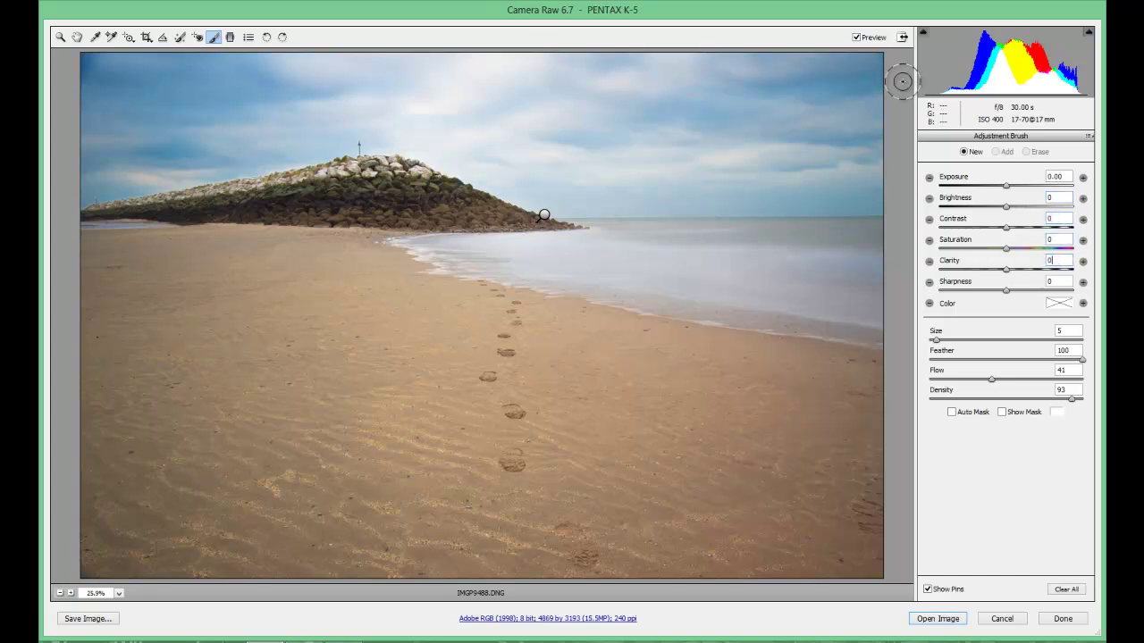
# Paint a size 13 brush adjustment over the sky and set Exposure -0.25, Contrast +16, Saturation +16, Clarity +37 and Sharpness +10
pyautogui.moveTo(937, 340); pyautogui.dragTo(948, 341)
pyautogui.moveTo(866, 80)
pyautogui.mouseDown()
pyautogui.moveTo(738, 69)
pyautogui.moveTo(257, 90)
pyautogui.moveTo(167, 81)
pyautogui.moveTo(113, 96)
pyautogui.moveTo(102, 134)
pyautogui.moveTo(138, 141)
pyautogui.moveTo(413, 100)
pyautogui.moveTo(884, 161)
pyautogui.moveTo(786, 171)
pyautogui.moveTo(593, 145)
pyautogui.mouseUp()
pyautogui.moveTo(1006, 187); pyautogui.dragTo(1021, 231)
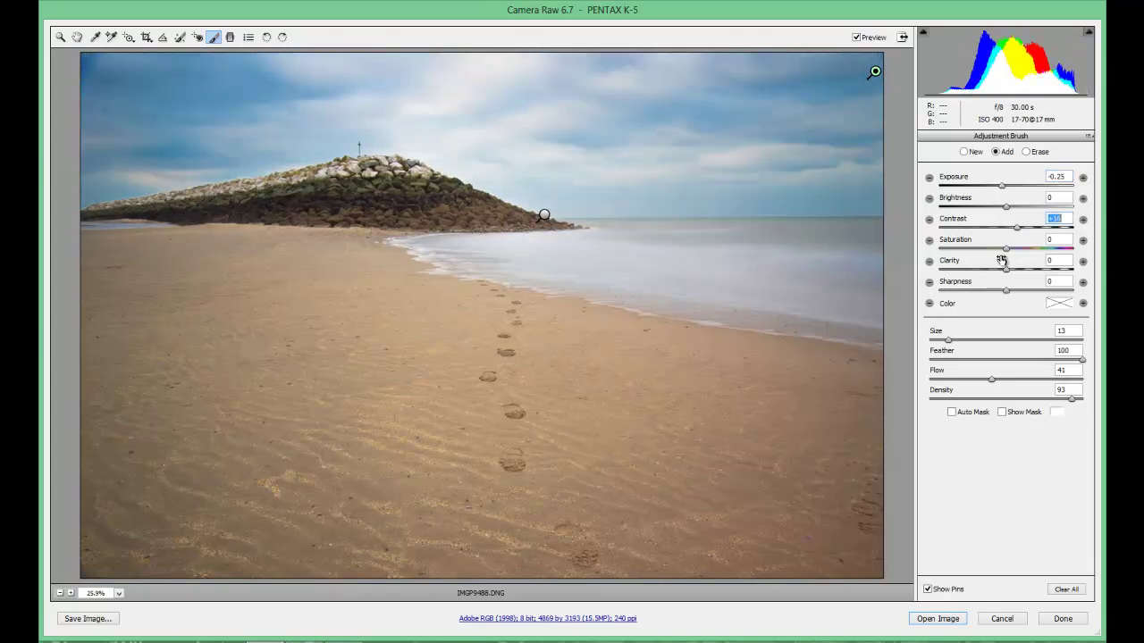
pyautogui.moveTo(1008, 270)
pyautogui.mouseDown()
pyautogui.moveTo(1033, 274)
pyautogui.moveTo(1012, 289)
pyautogui.mouseUp()
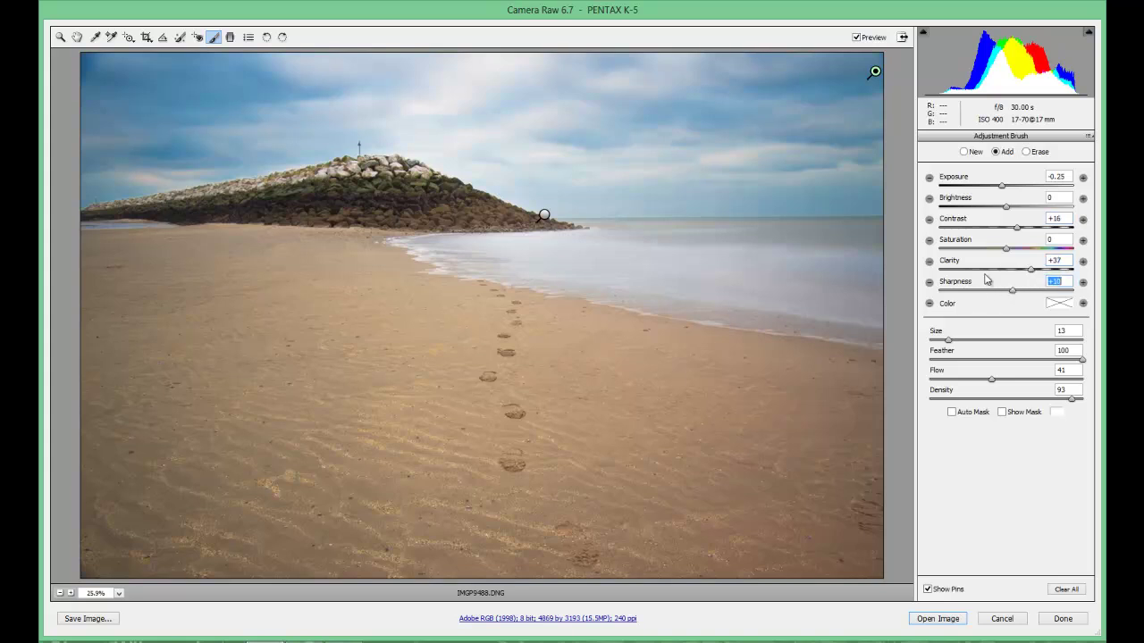
pyautogui.moveTo(1006, 249); pyautogui.dragTo(1017, 251)
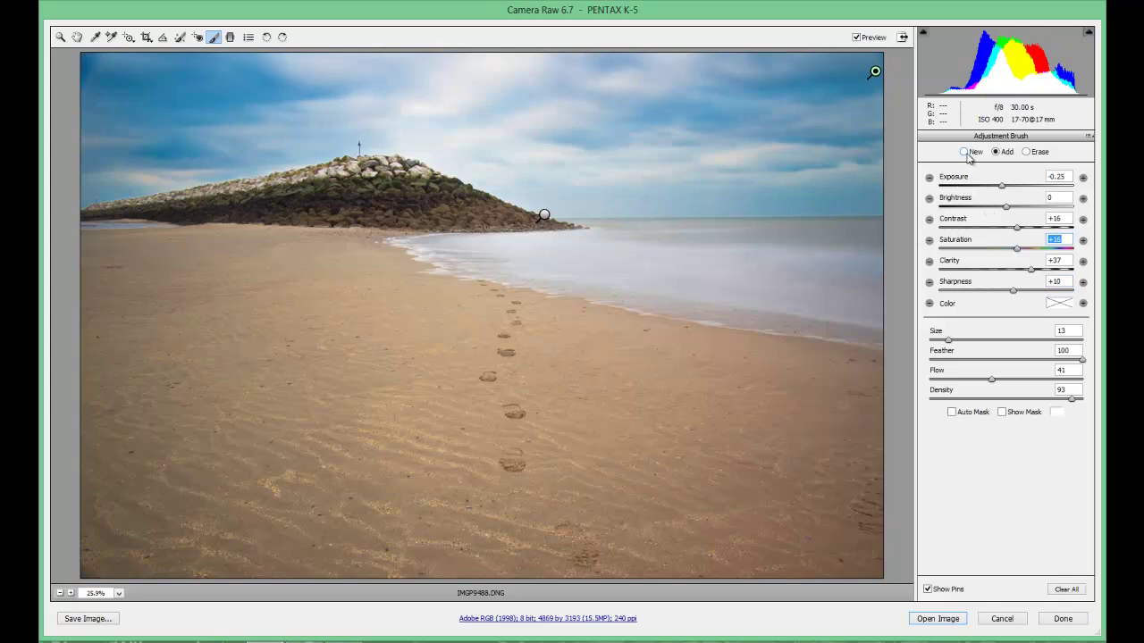
# Paint a new size 13 brush adjustment over the sand and set Exposure -0.05, Brightness +10, Contrast +25, Saturation -4 and Clarity +24
pyautogui.moveTo(875, 71)
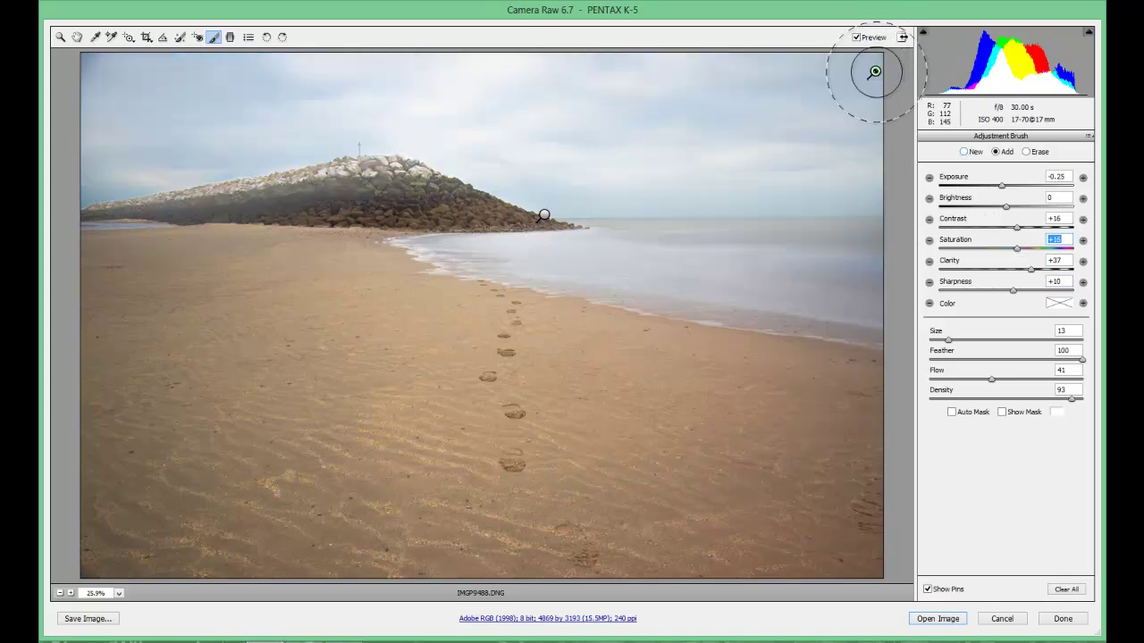
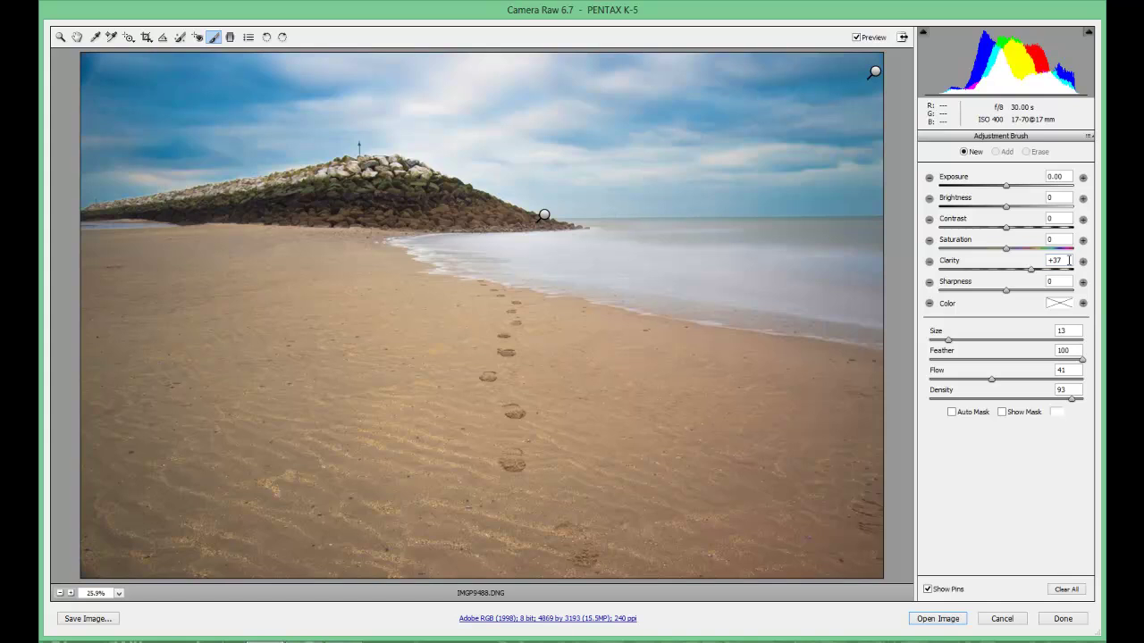
pyautogui.write('0')
pyautogui.moveTo(570, 106)
pyautogui.mouseDown()
pyautogui.moveTo(434, 286)
pyautogui.moveTo(365, 260)
pyautogui.moveTo(147, 270)
pyautogui.mouseUp()
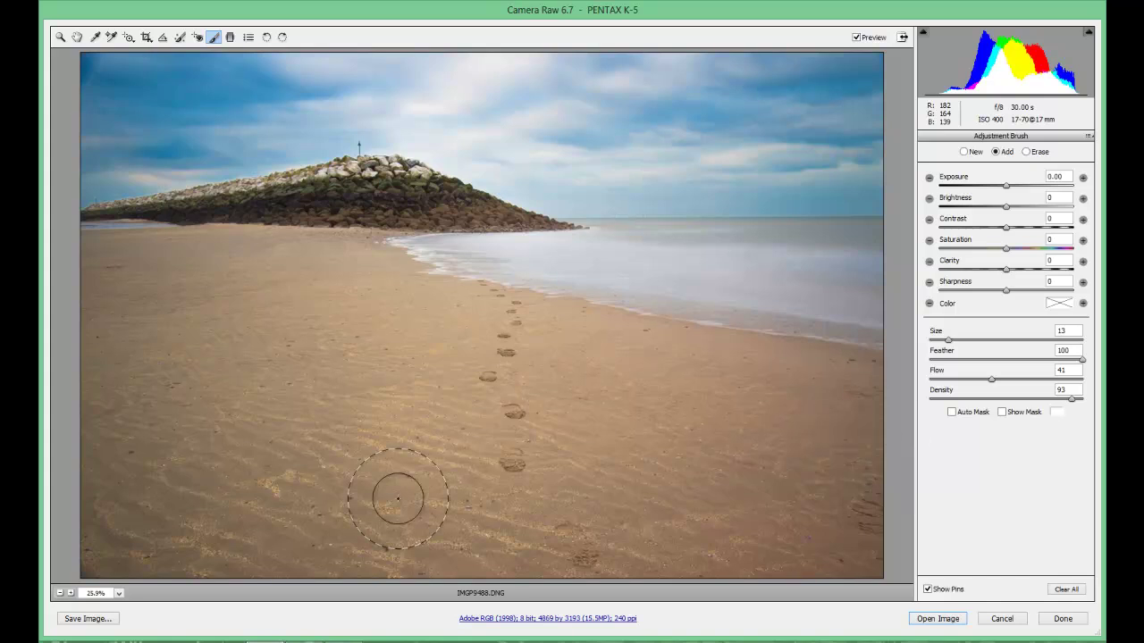
pyautogui.moveTo(1007, 191); pyautogui.dragTo(1023, 273)
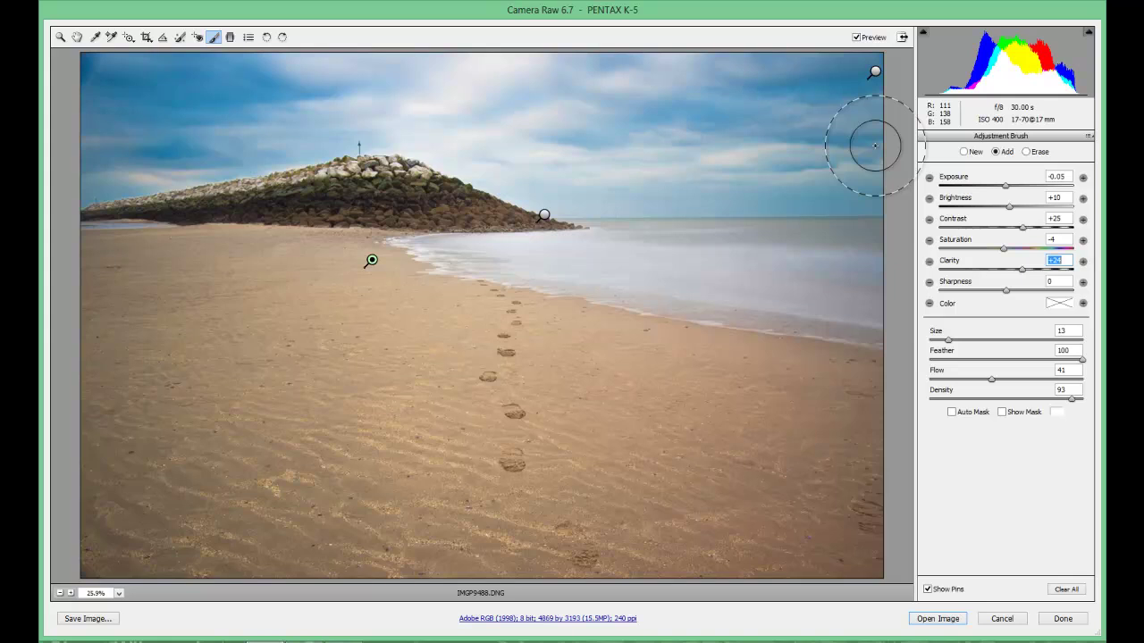
# Start another new brush adjustment and set its colour tint to Hue 19 and Saturation 1
pyautogui.click(965, 152)
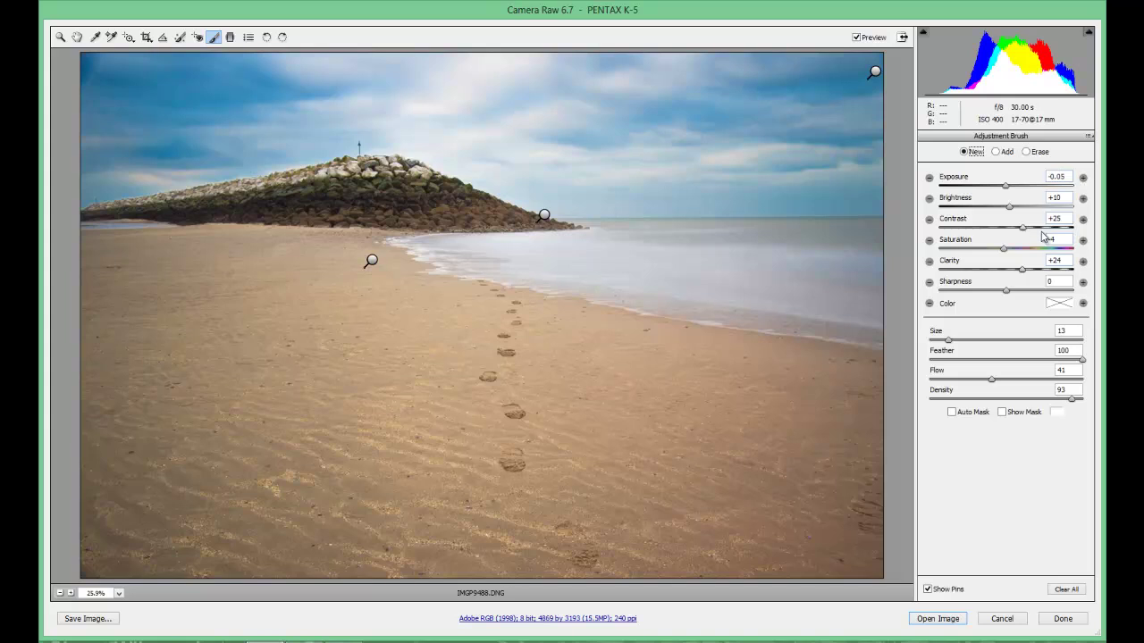
pyautogui.click(1063, 305)
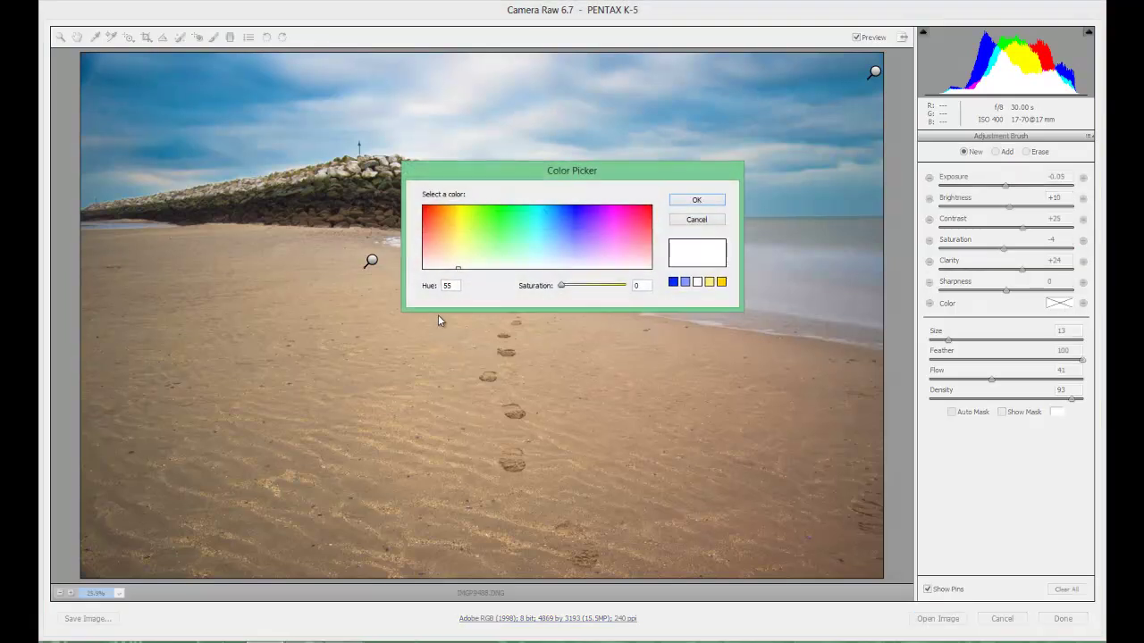
pyautogui.click(436, 267)
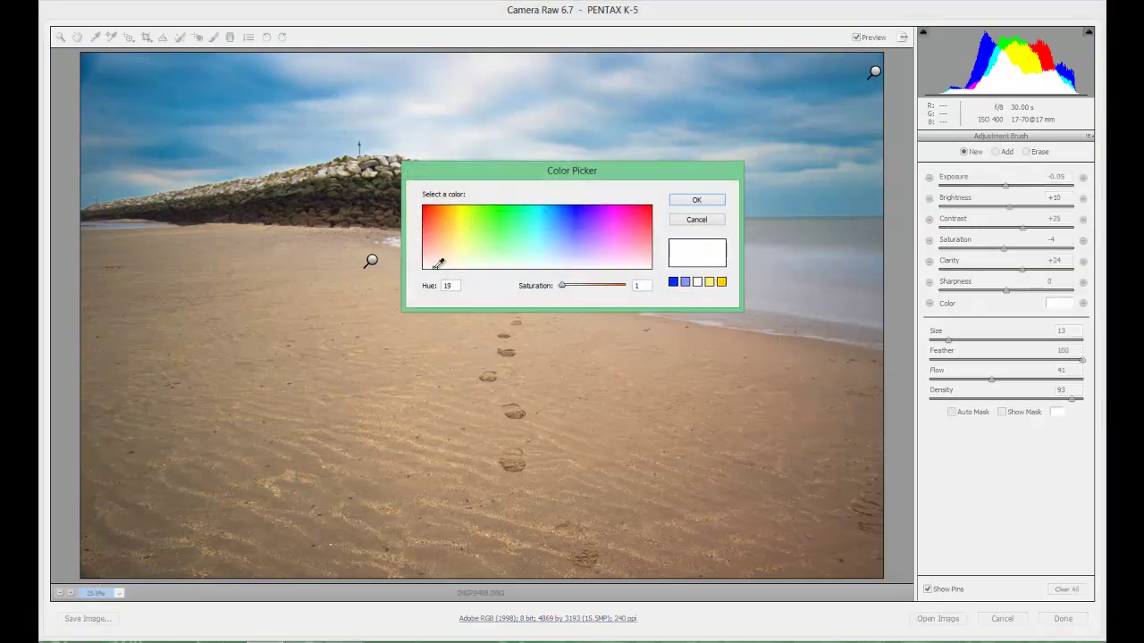
pyautogui.click(698, 200)
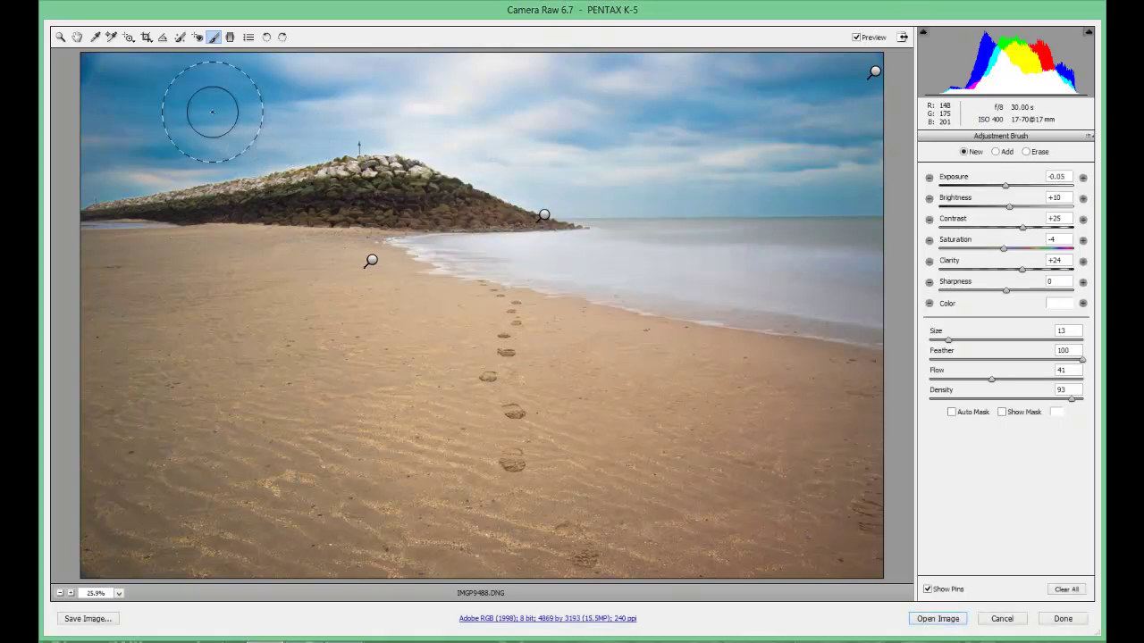
# Draw a Graduated Filter from the sky's upper edge to the horizon with Exposure -0.40, Brightness -2, Contrast -3, Saturation -19 and Clarity +29
pyautogui.click(231, 38)
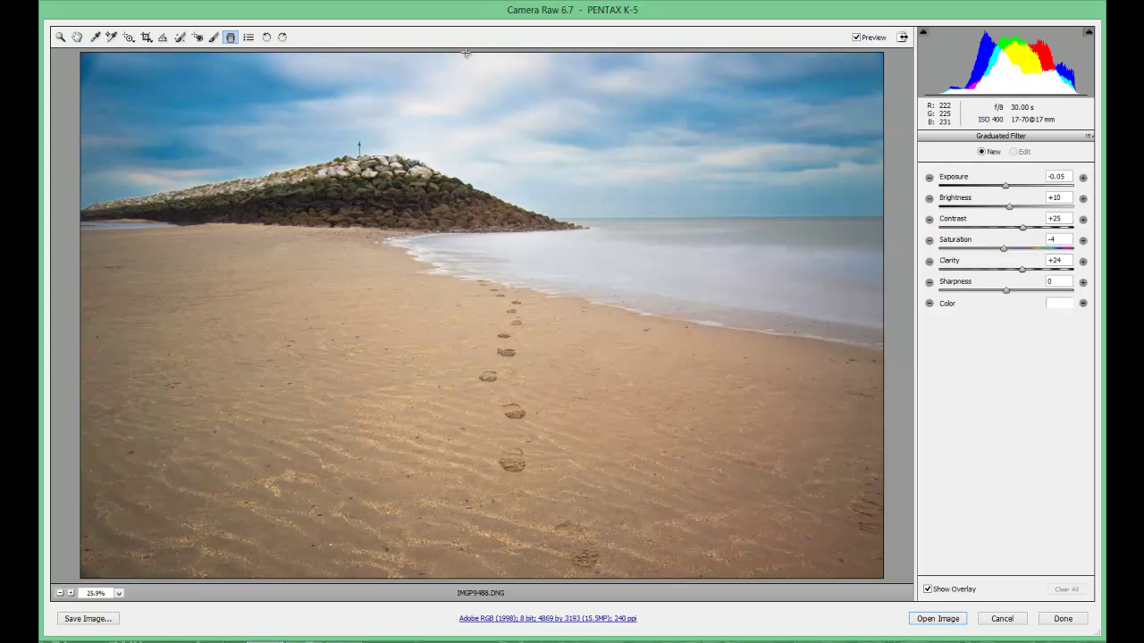
pyautogui.moveTo(466, 54); pyautogui.dragTo(465, 224)
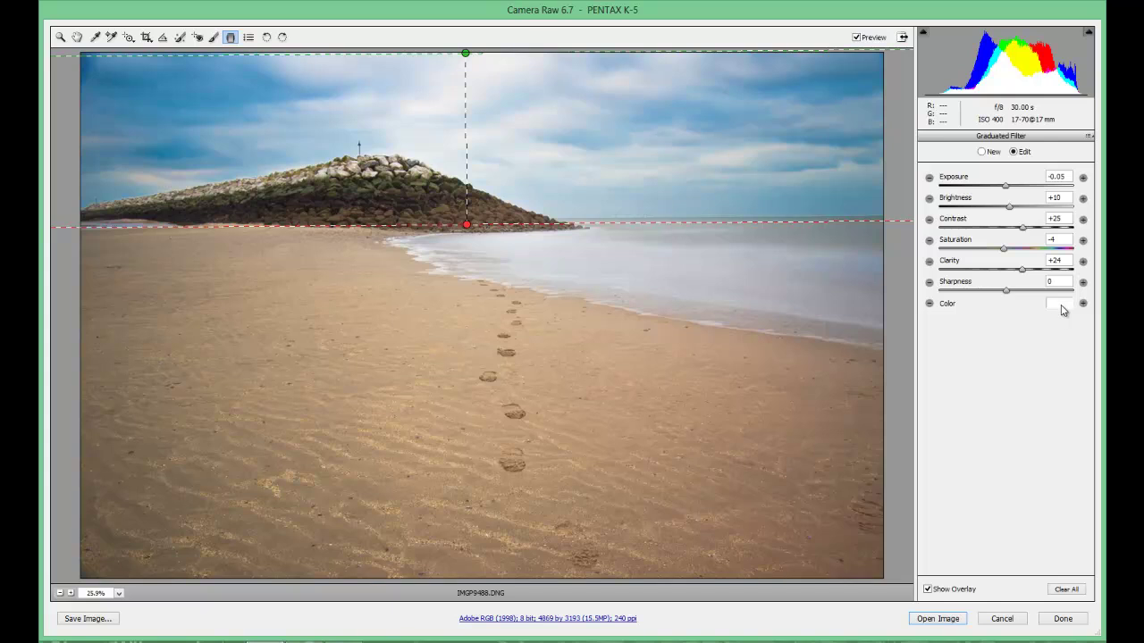
pyautogui.moveTo(1007, 190); pyautogui.dragTo(1025, 274)
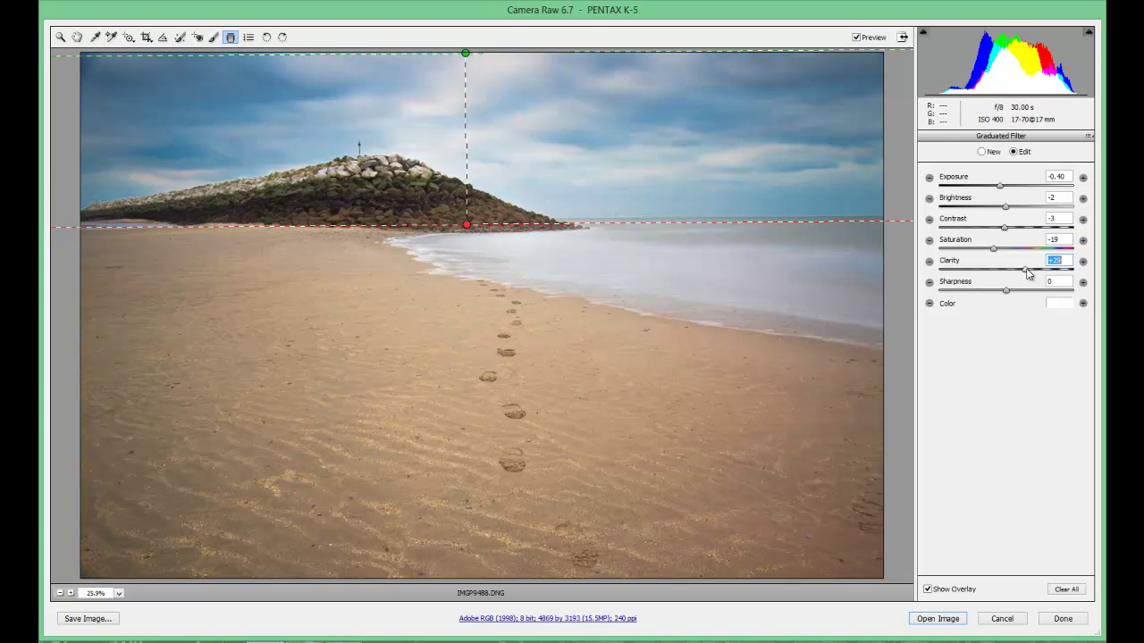
# Tint the sky gradient orange with Hue 34 and Saturation 71, and extend it above the photo and slightly below the horizon
pyautogui.click(1059, 304)
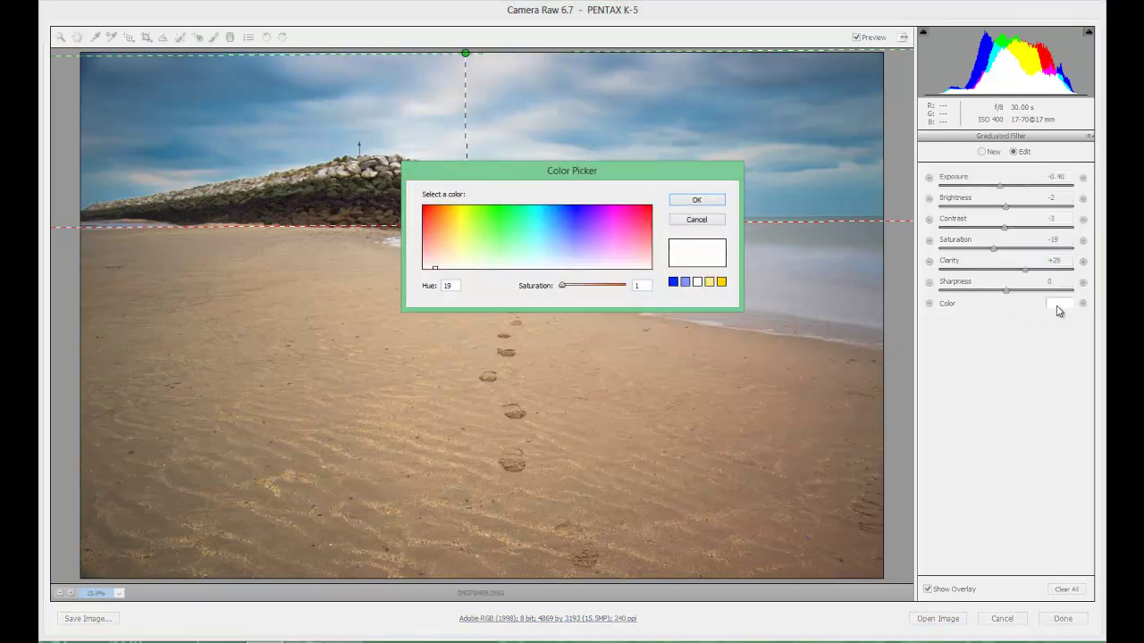
pyautogui.click(550, 230)
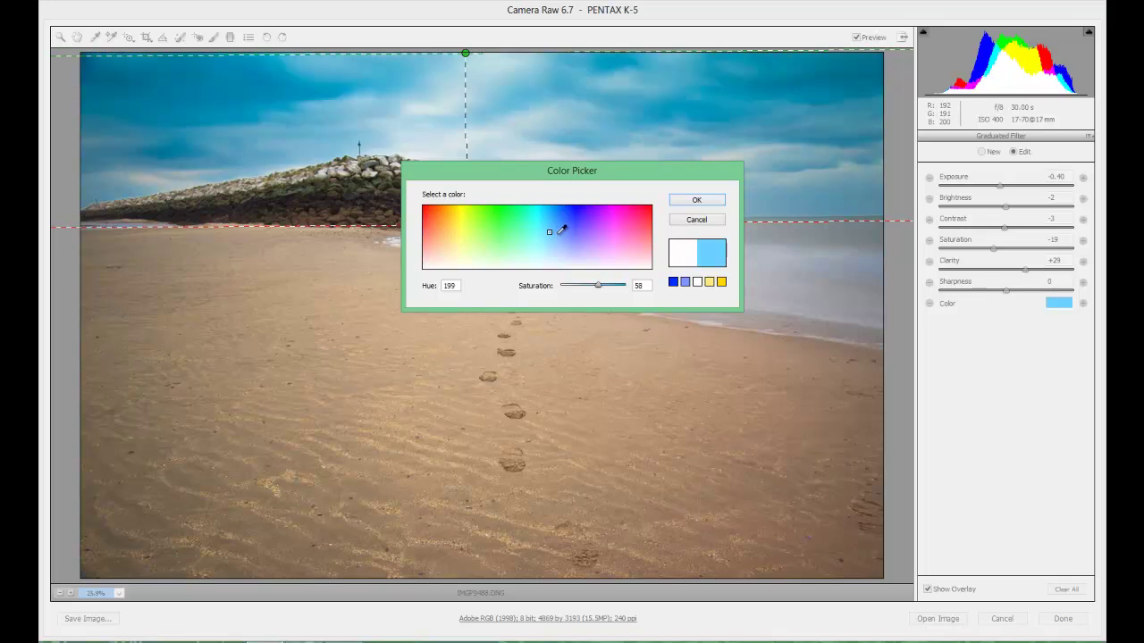
pyautogui.click(647, 220)
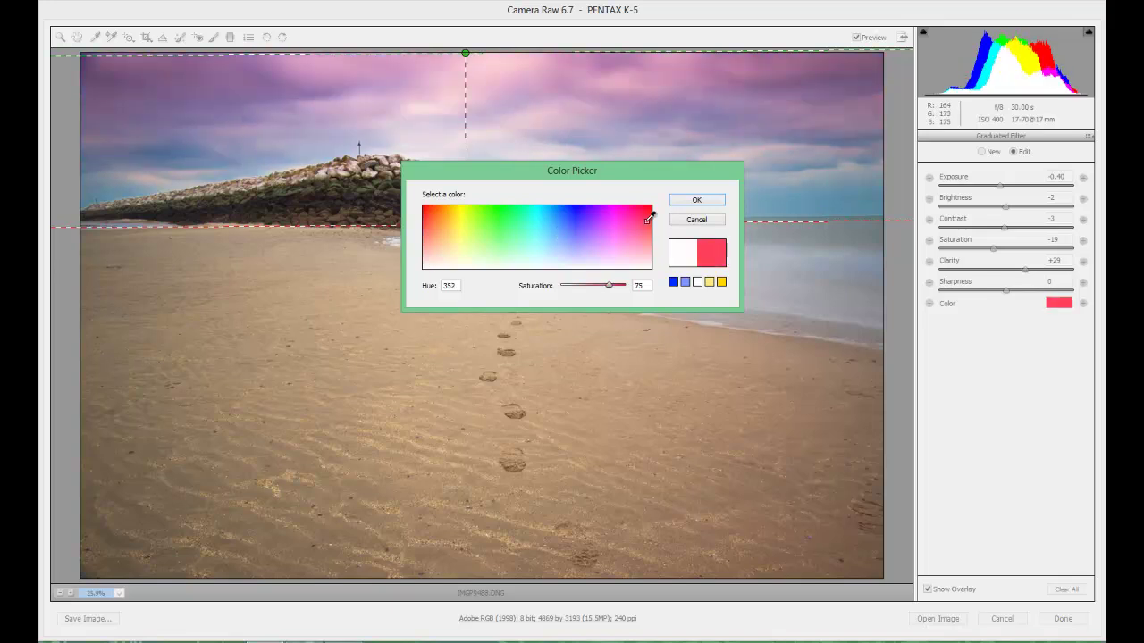
pyautogui.click(490, 220)
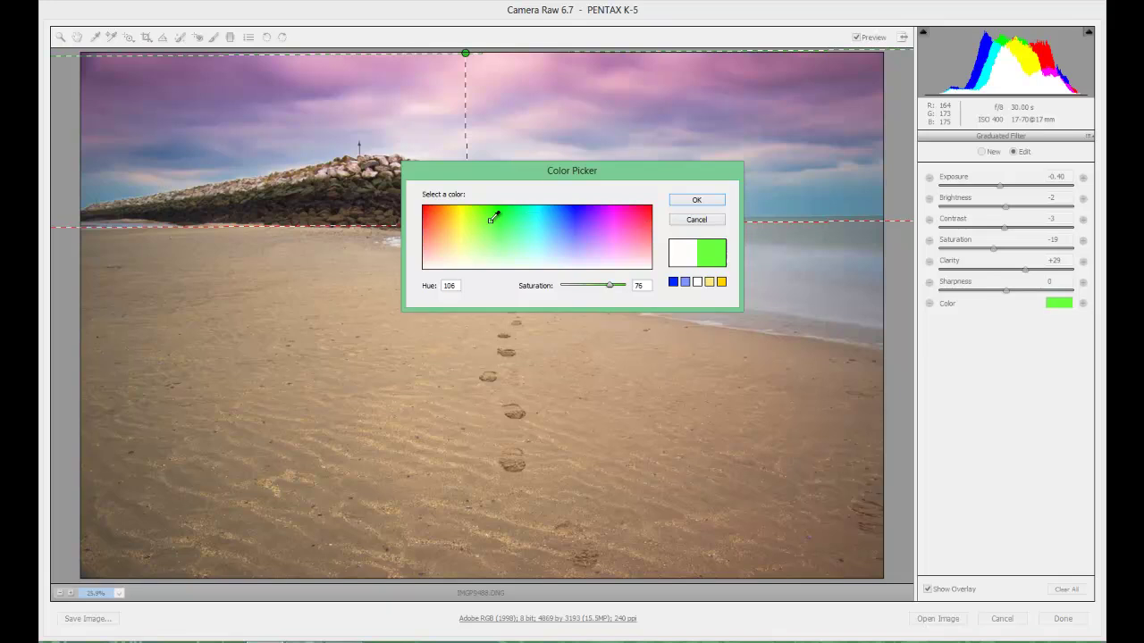
pyautogui.click(444, 223)
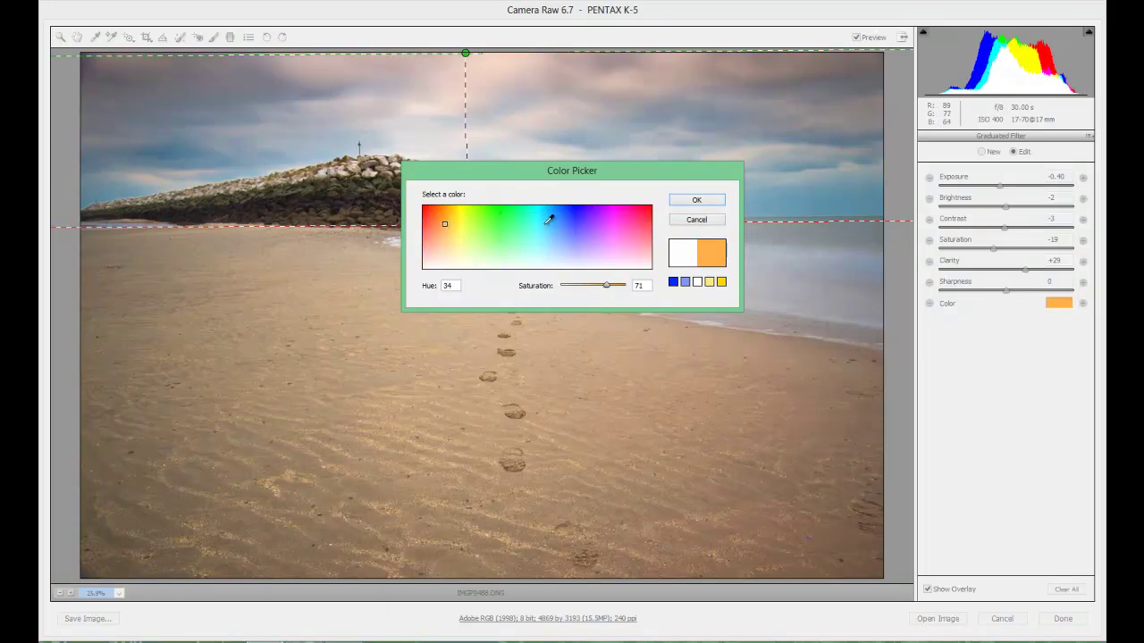
pyautogui.click(688, 200)
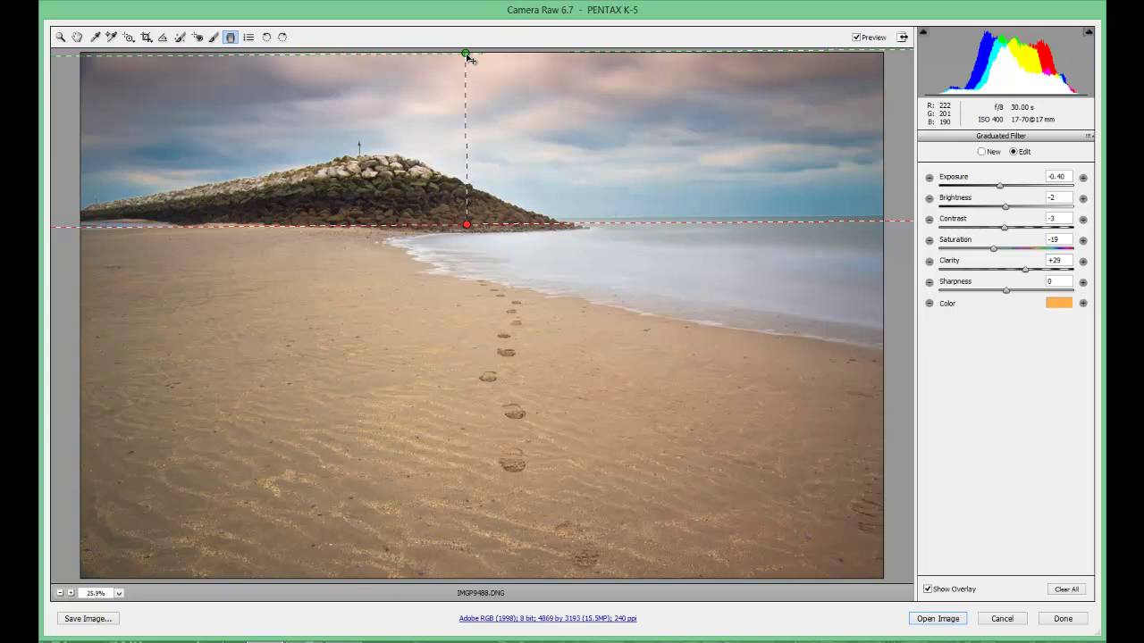
pyautogui.moveTo(464, 54); pyautogui.dragTo(468, 16)
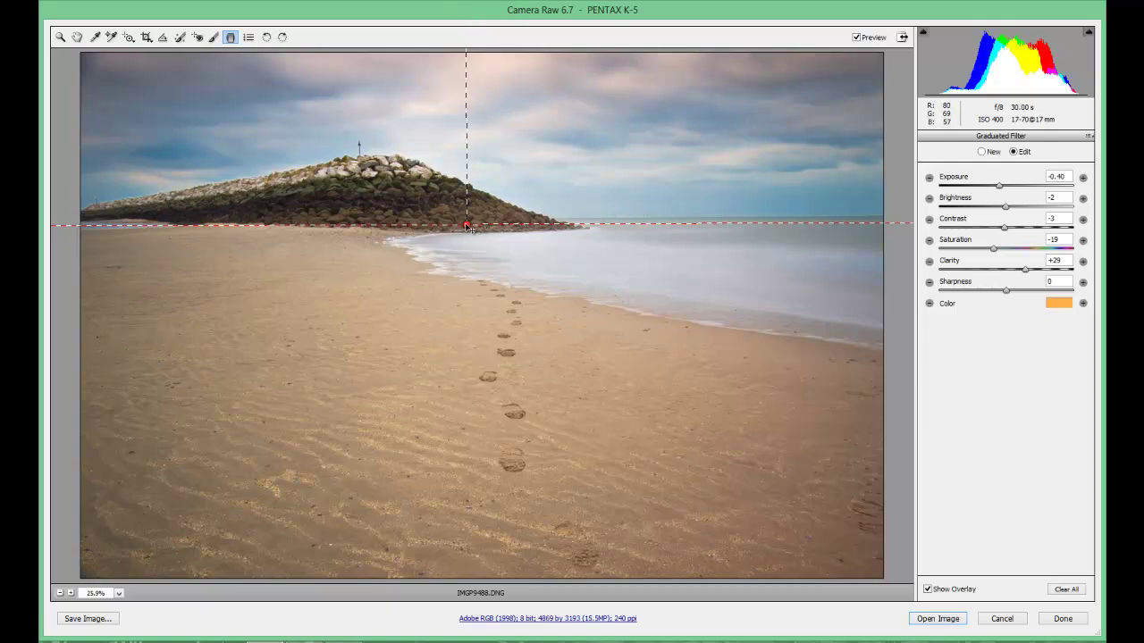
pyautogui.moveTo(471, 229); pyautogui.dragTo(466, 249)
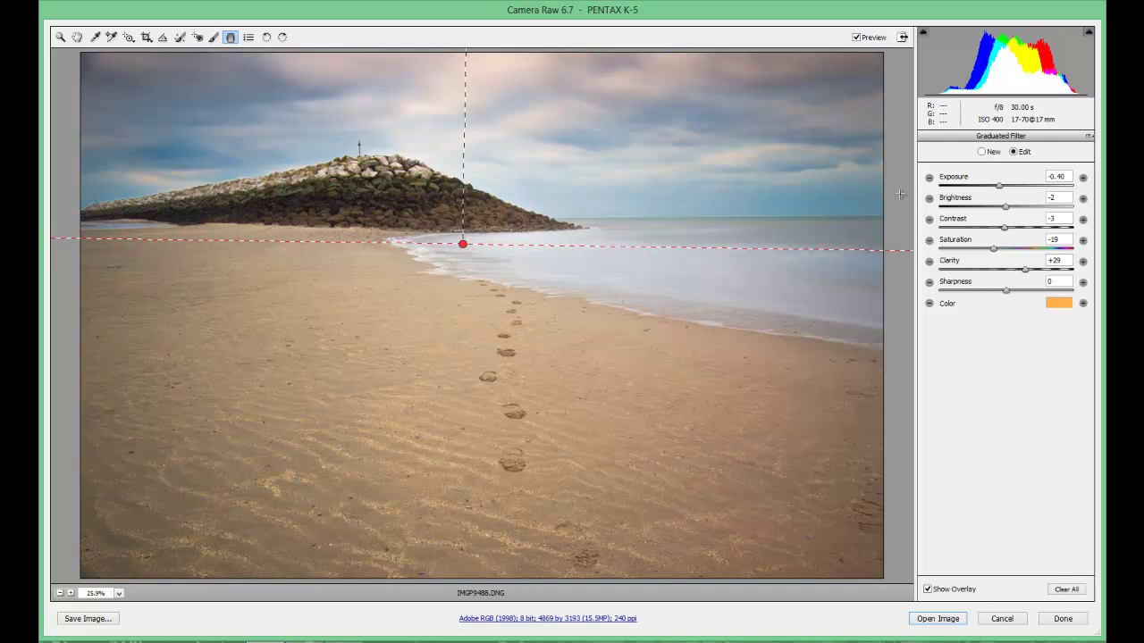
# Add a second Graduated Filter from the sky's upper edge to the horizon and tint it pink with Hue 318 and Saturation 64
pyautogui.click(982, 153)
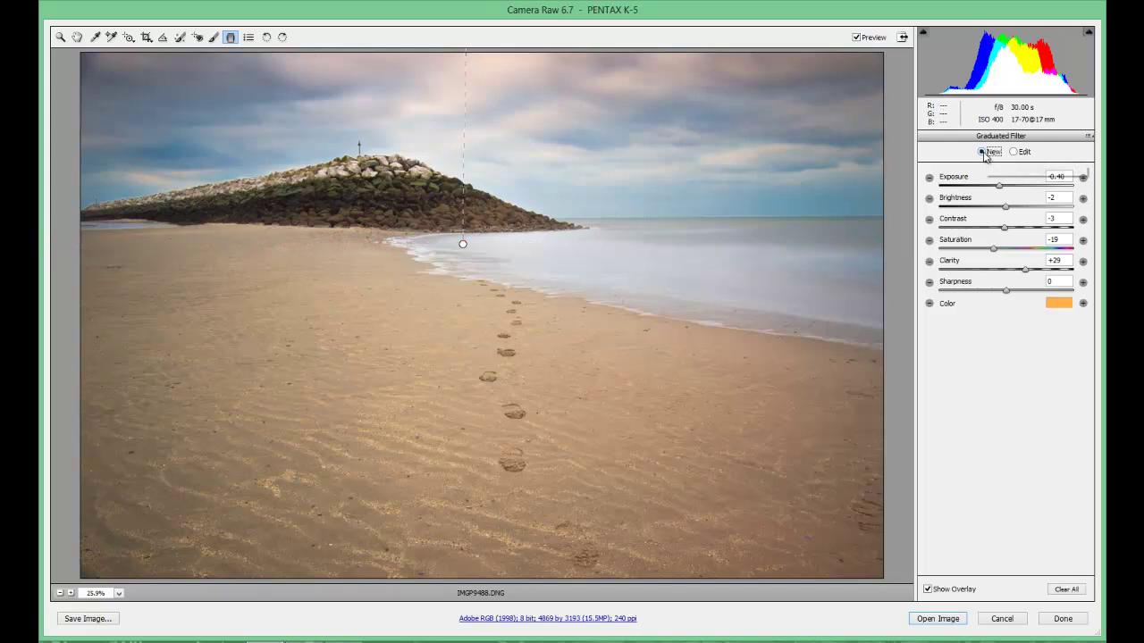
pyautogui.moveTo(560, 55); pyautogui.dragTo(560, 236)
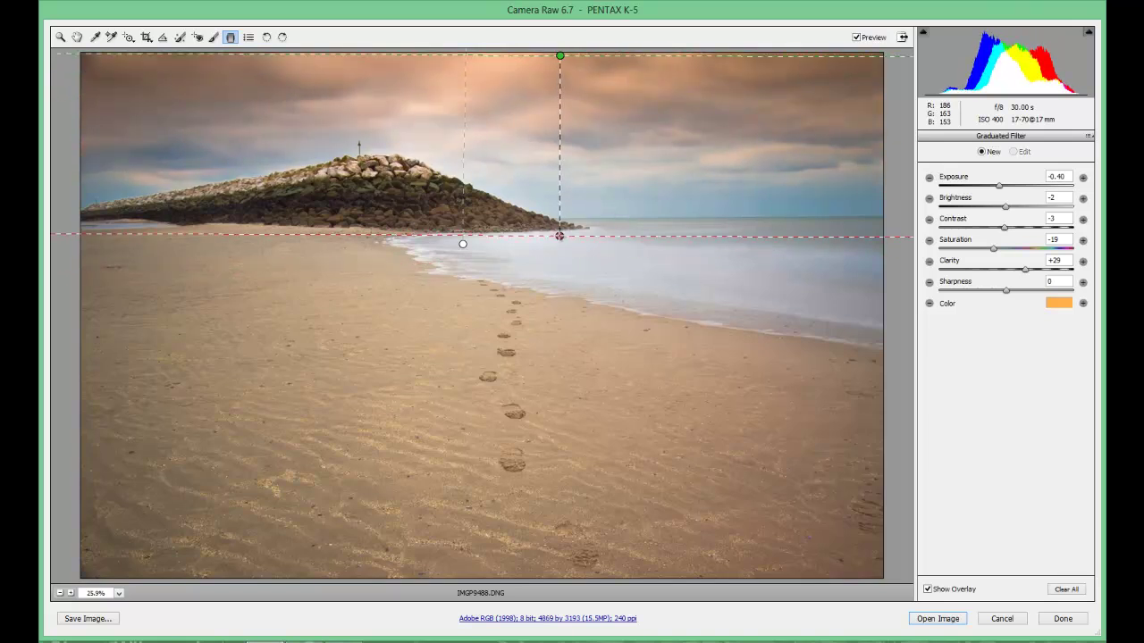
pyautogui.click(1054, 305)
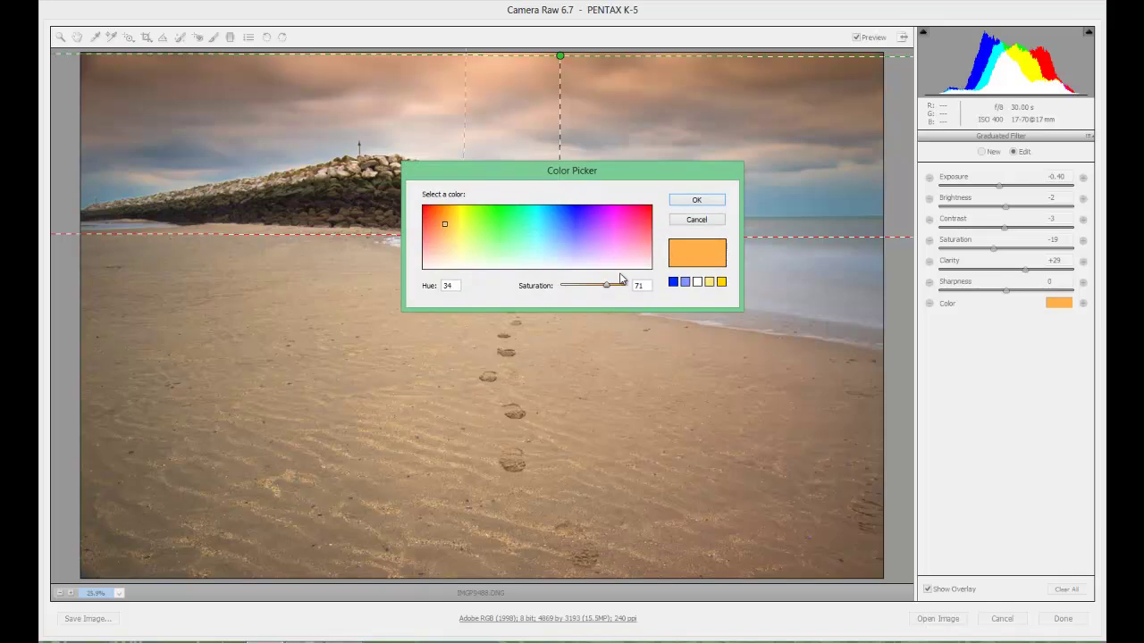
pyautogui.click(625, 228)
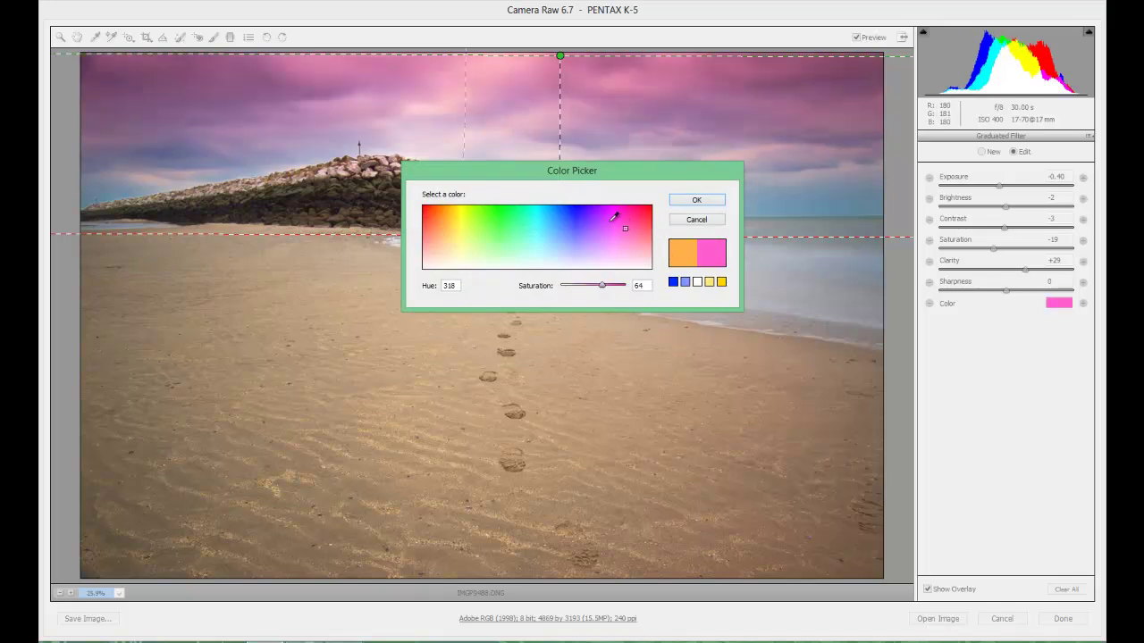
pyautogui.click(699, 201)
# Extend the pink gradient from above the photo to the horizon and set Exposure +0.45, Brightness +23 and Saturation -35
pyautogui.moveTo(559, 56); pyautogui.dragTo(555, 7)
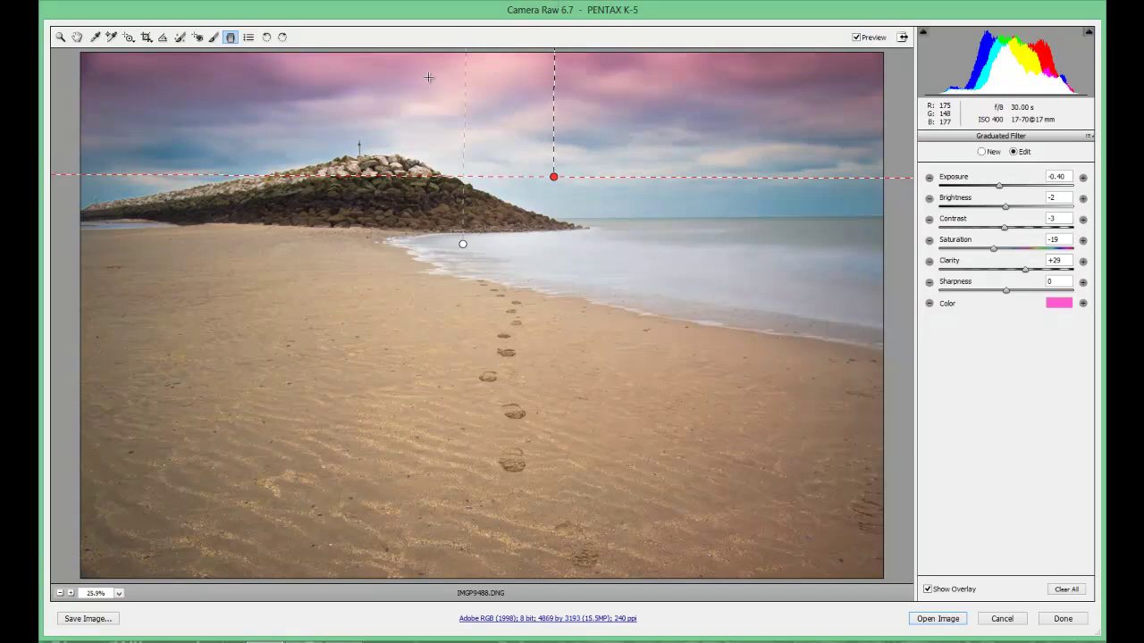
pyautogui.moveTo(554, 178); pyautogui.dragTo(557, 223)
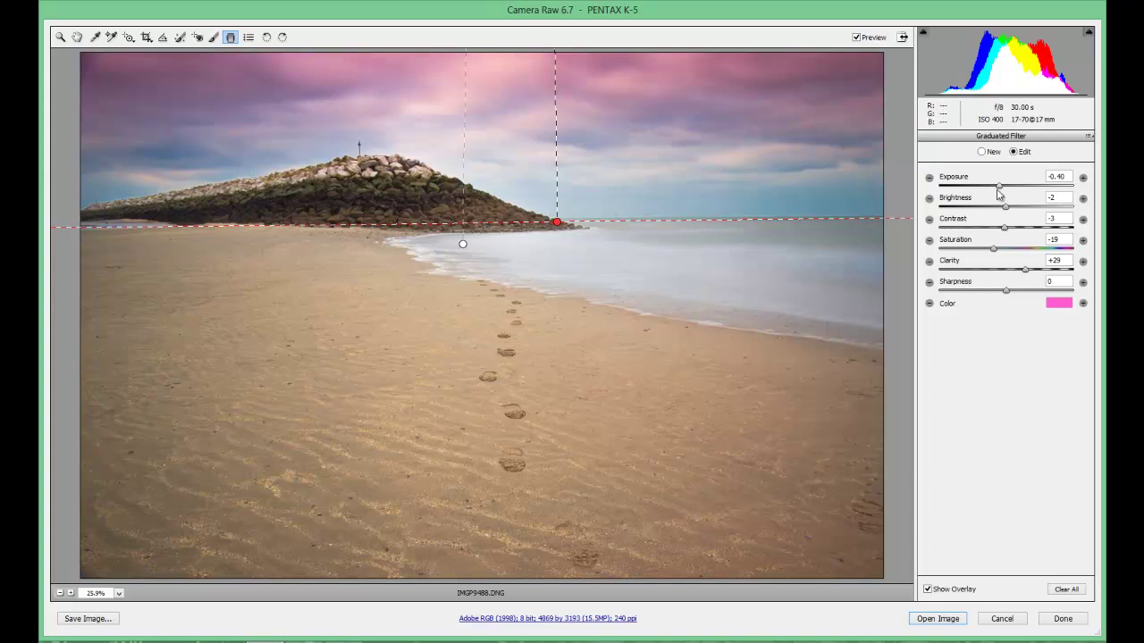
pyautogui.moveTo(1001, 186); pyautogui.dragTo(1013, 212)
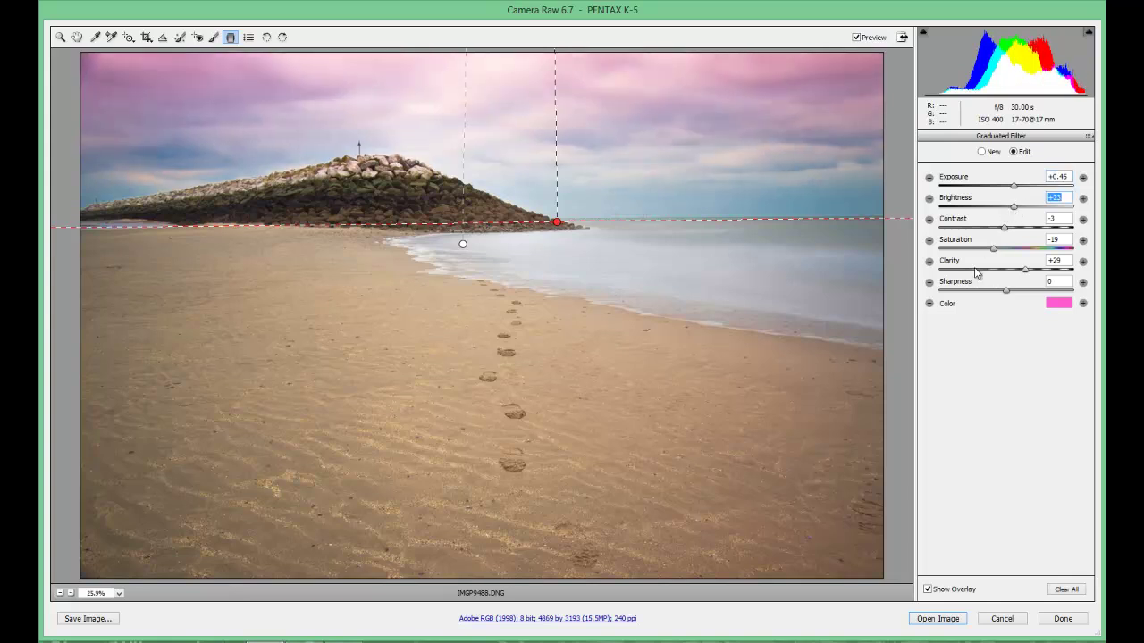
pyautogui.moveTo(993, 249); pyautogui.dragTo(983, 255)
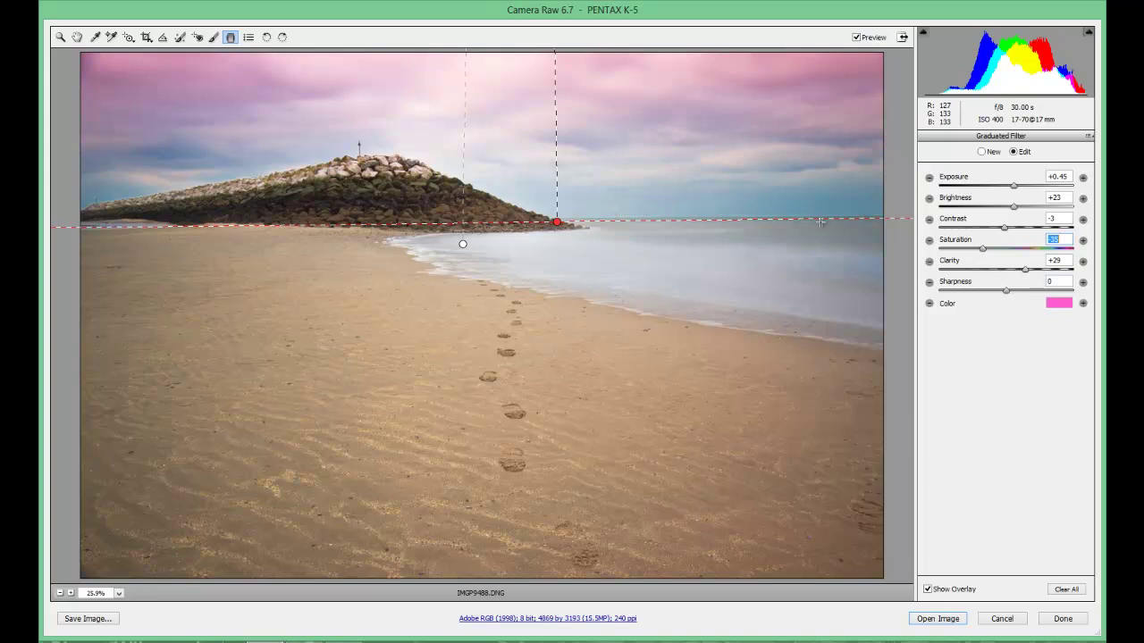
# Clear all graduated filters from the photo
pyautogui.click(985, 153)
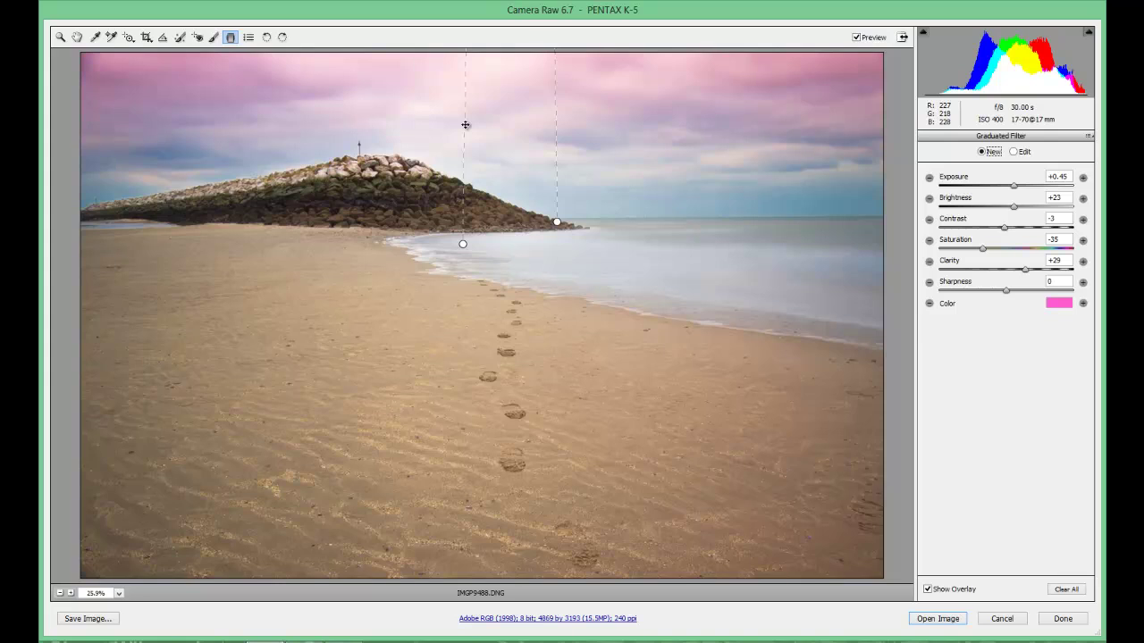
pyautogui.click(1066, 589)
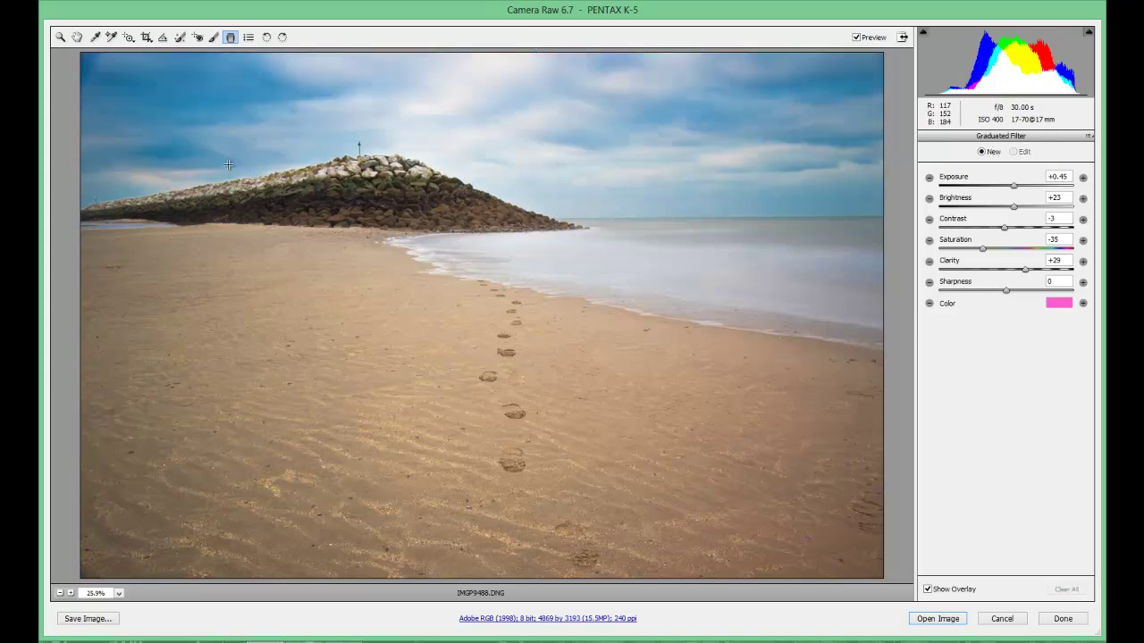
# Review the Camera Raw preferences and close them without saving changes
pyautogui.click(248, 37)
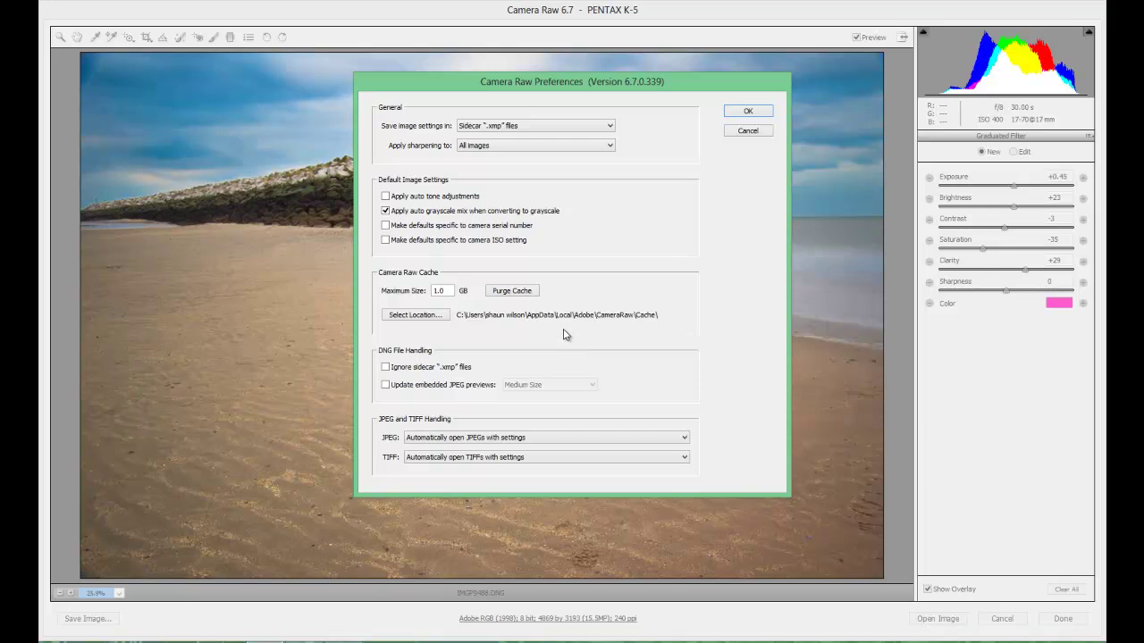
pyautogui.click(739, 134)
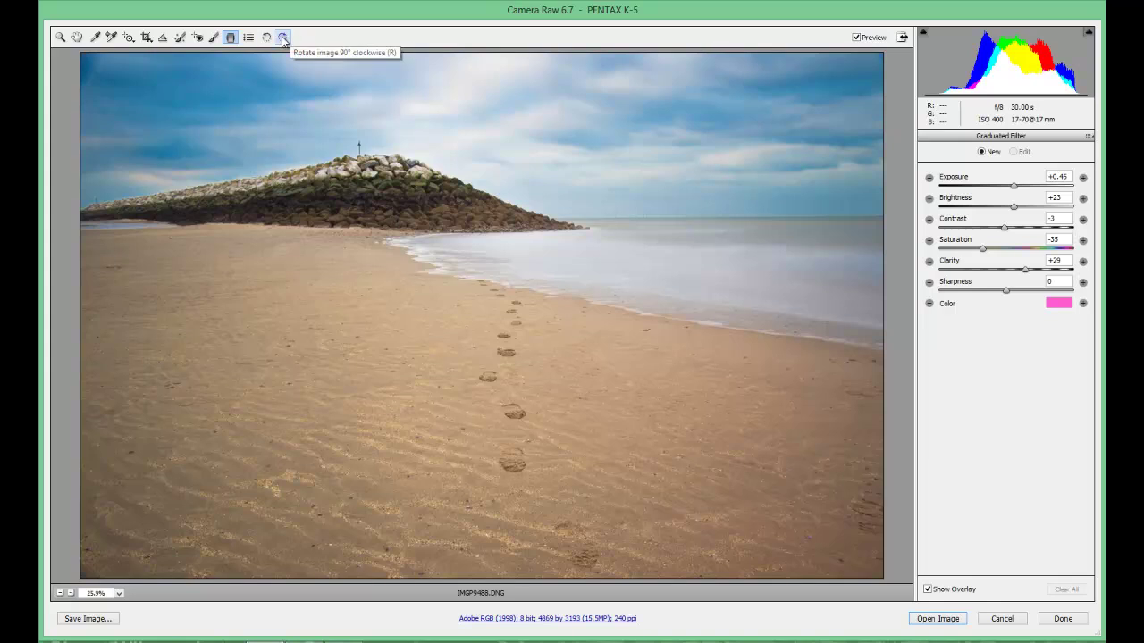
# Try rotating the photo by 90° clockwise and counterclockwise, finishing in its original landscape orientation
pyautogui.click(282, 38)
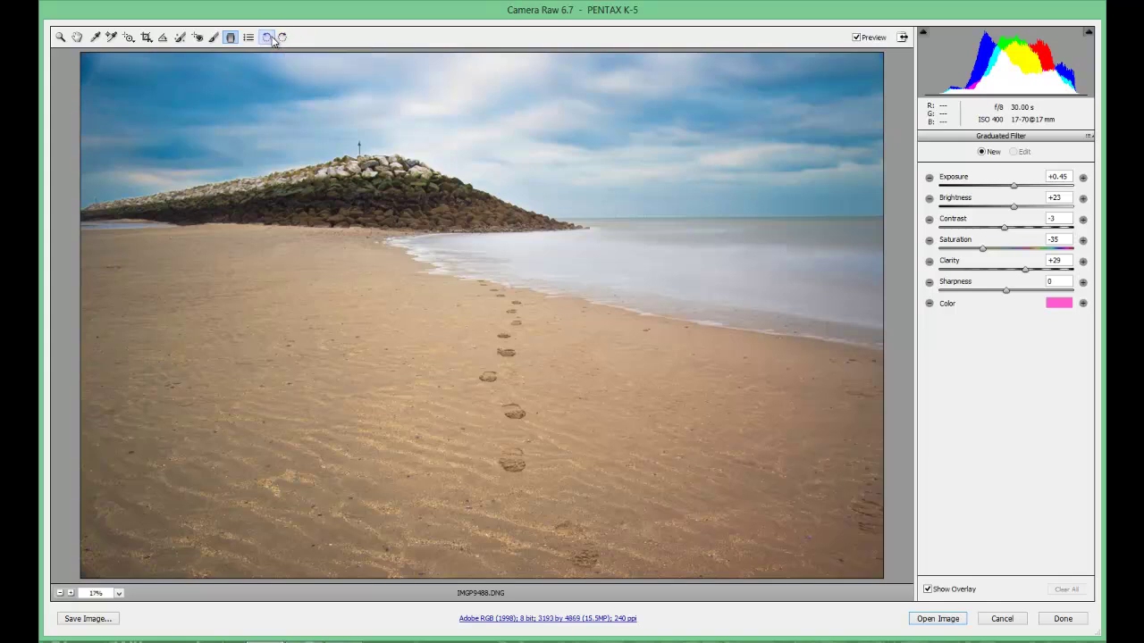
pyautogui.click(282, 37)
pyautogui.click(266, 38)
pyautogui.click(282, 37)
pyautogui.click(266, 37)
pyautogui.click(266, 38)
pyautogui.click(266, 38)
pyautogui.click(266, 37)
pyautogui.click(282, 38)
pyautogui.click(266, 37)
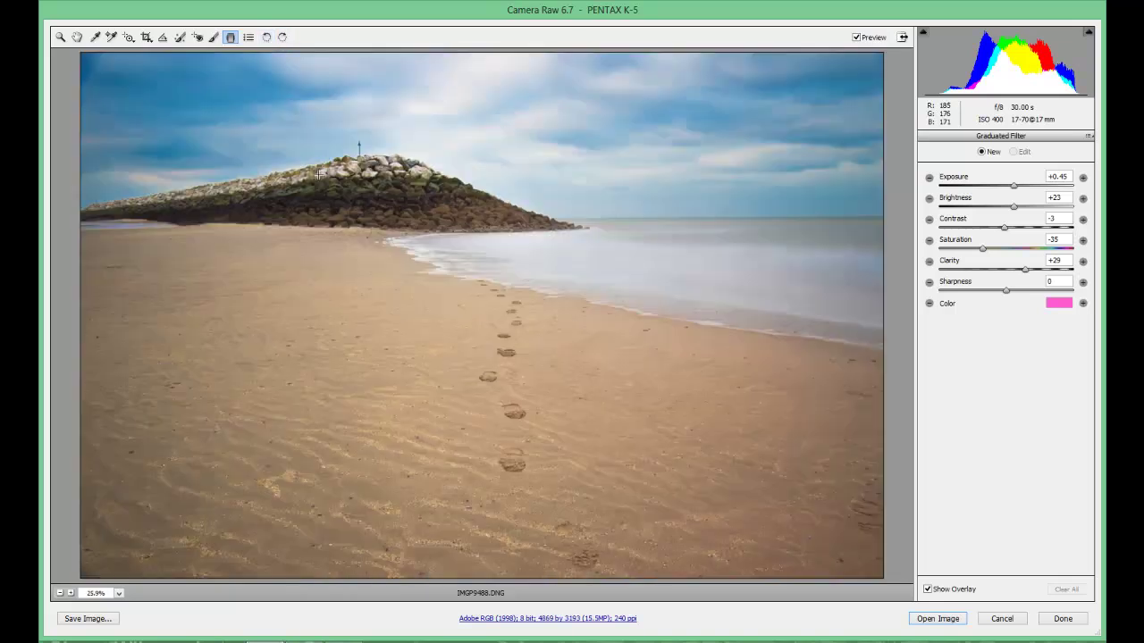
# Leave the Graduated Filter for the Zoom tool to bring back the Basic adjustments
pyautogui.click(60, 36)
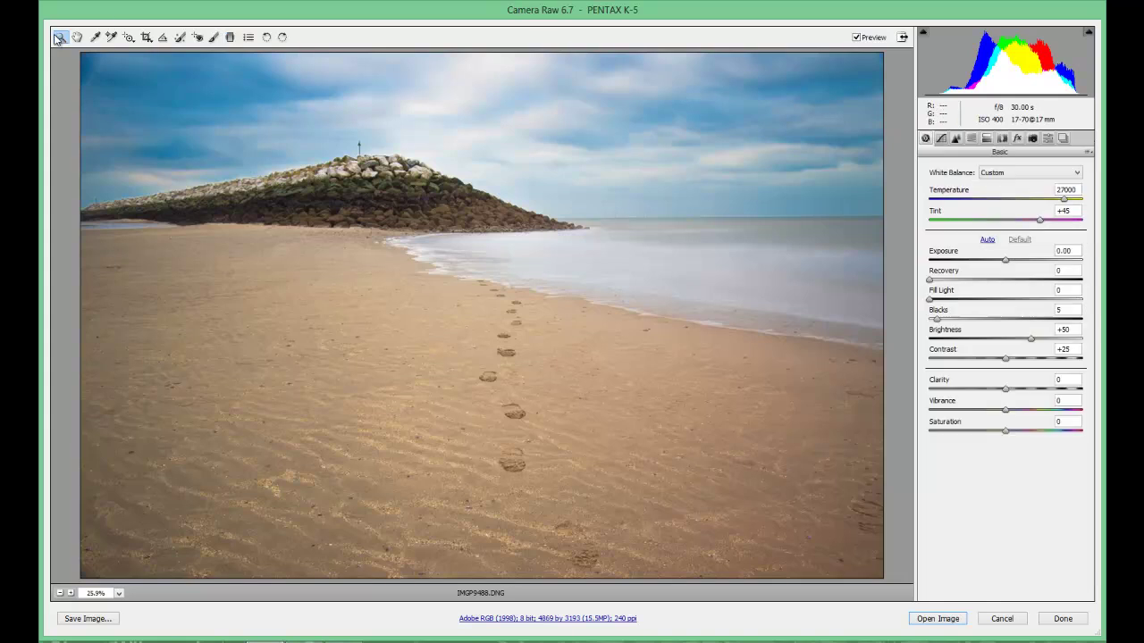